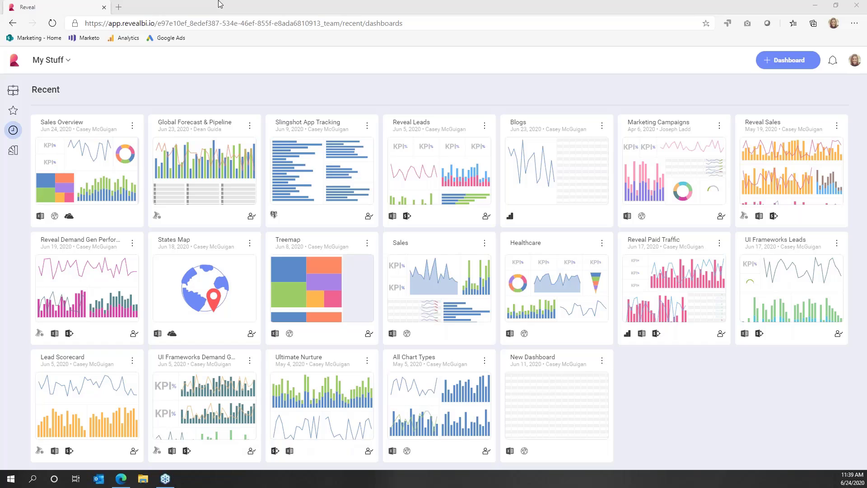
Look through the Dashboards, Favorites, Recent and Samples sections of My Stuff and the list of teams.
left_click(13, 90)
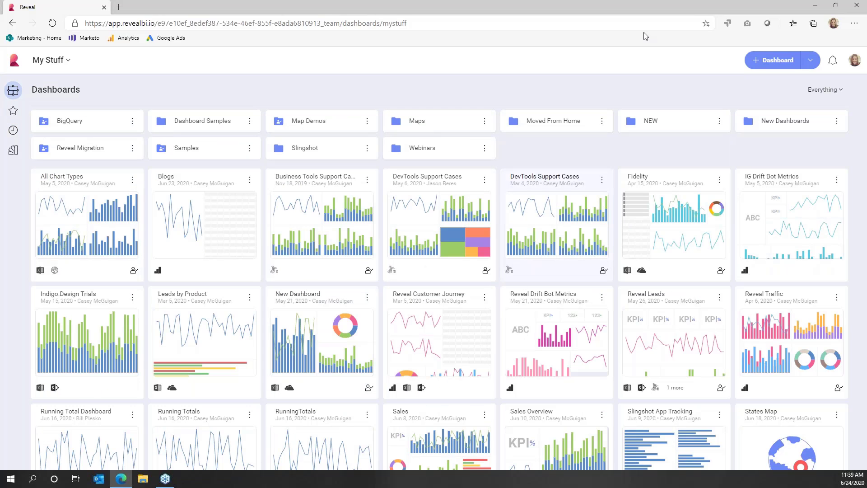
scroll(577, 270, "down", 1)
scroll(573, 271, "down", 2)
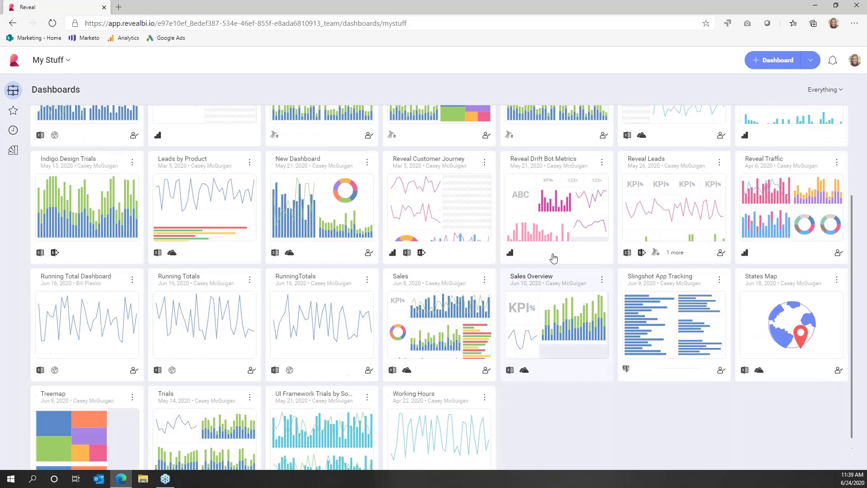
left_click(14, 110)
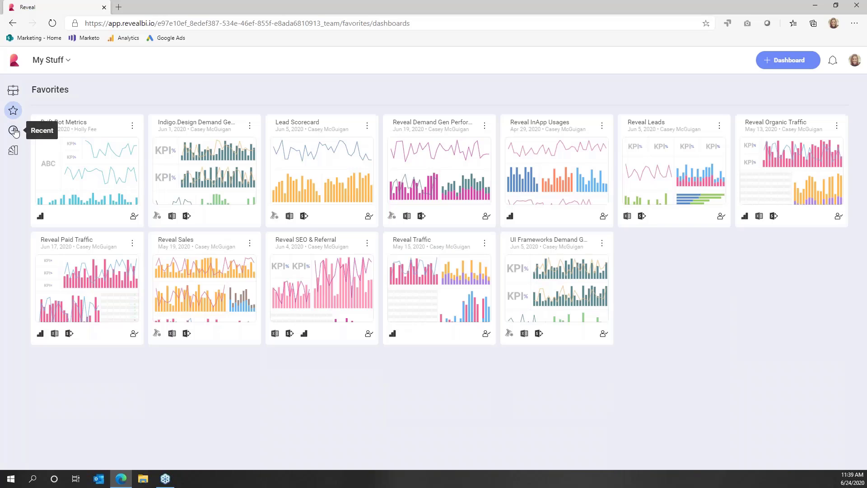
left_click(14, 130)
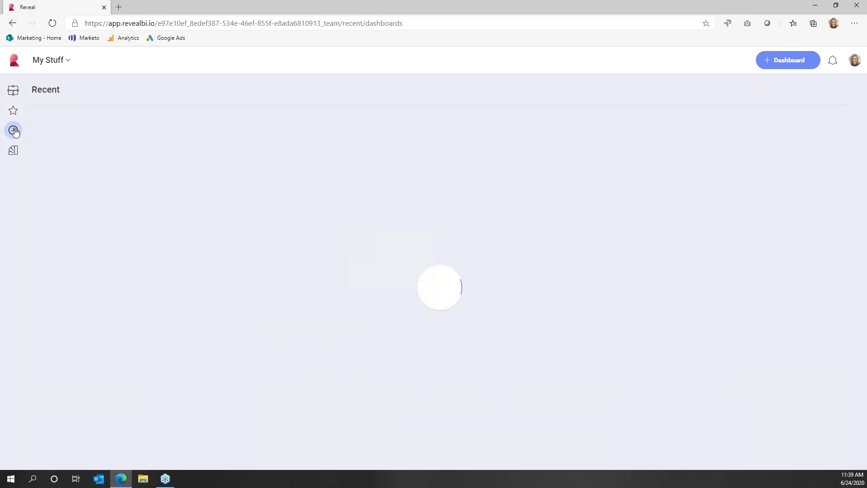
left_click(14, 150)
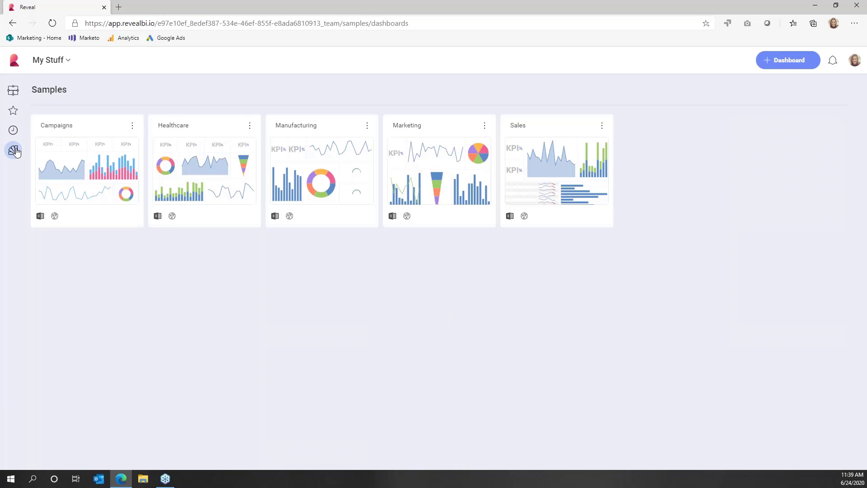
left_click(12, 94)
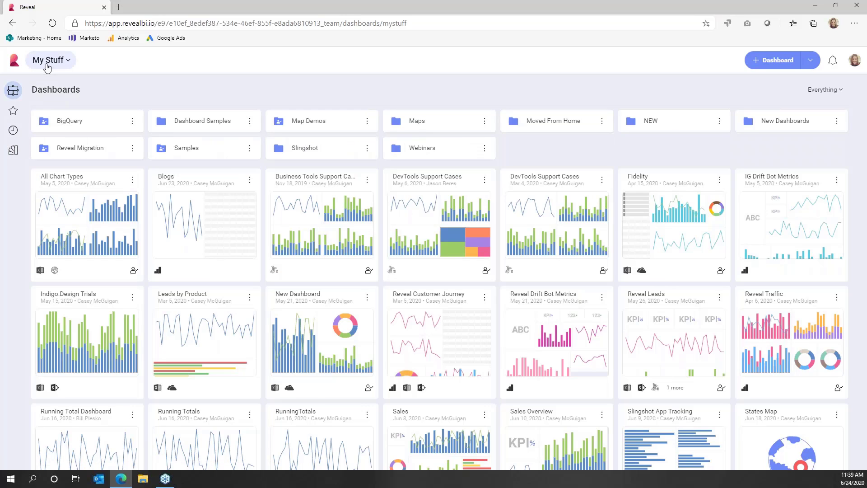
left_click(47, 66)
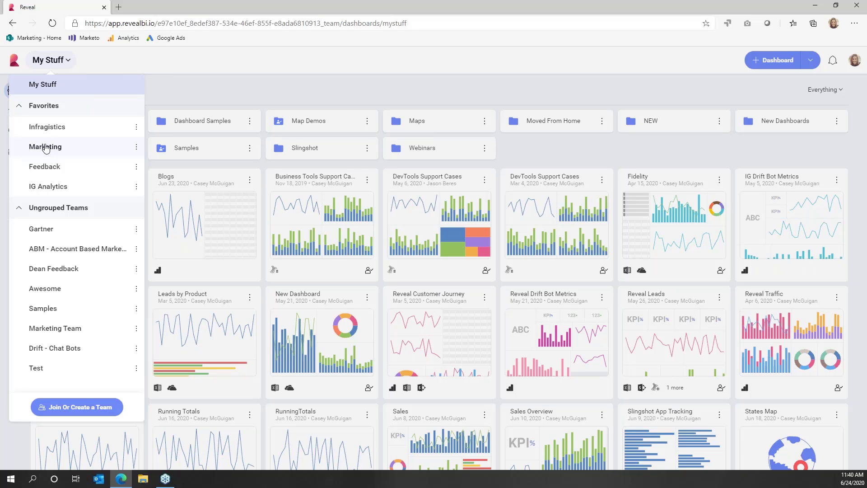
left_click(215, 60)
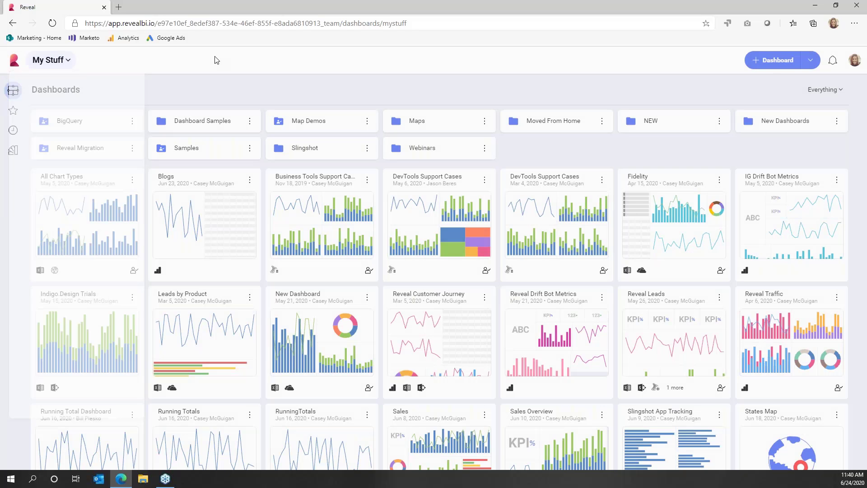
Open the Sales Overview dashboard from the Webinars folder and inspect its date filter and chart values.
left_click(420, 155)
left_click(417, 160)
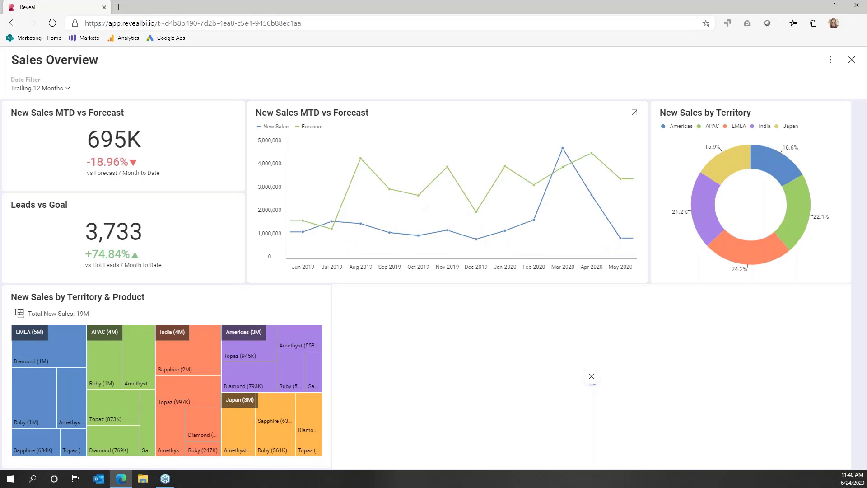
left_click(38, 81)
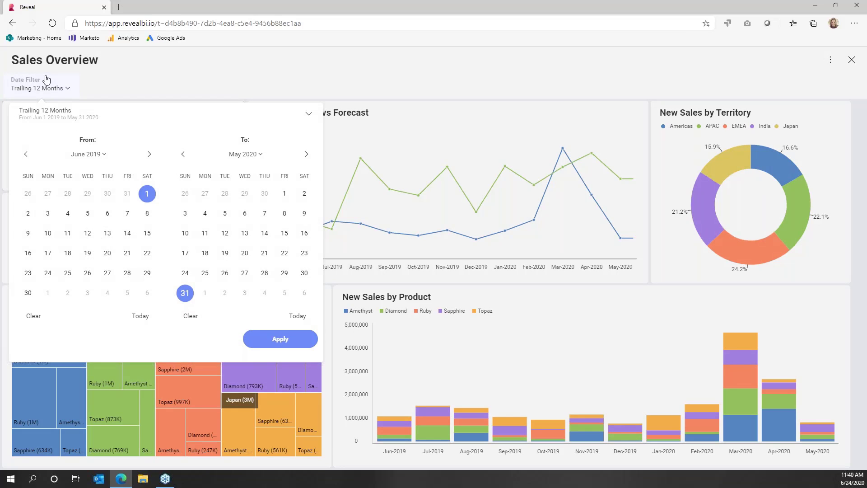
left_click(246, 95)
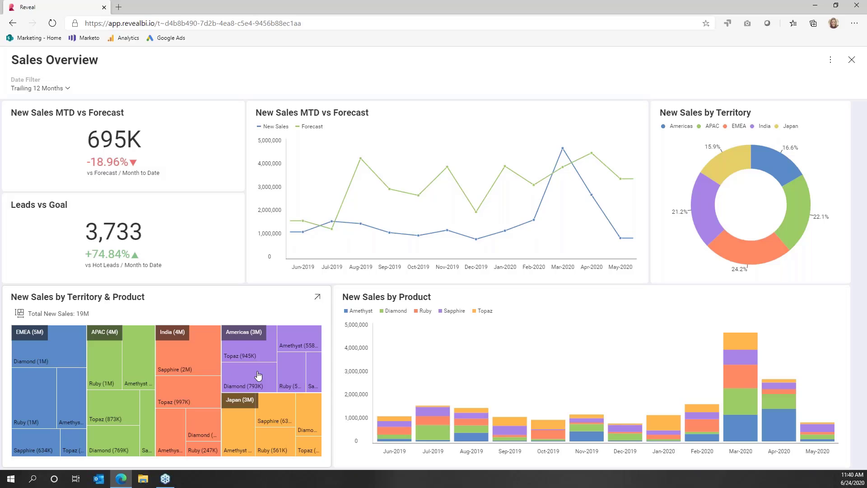
mouse_move(728, 367)
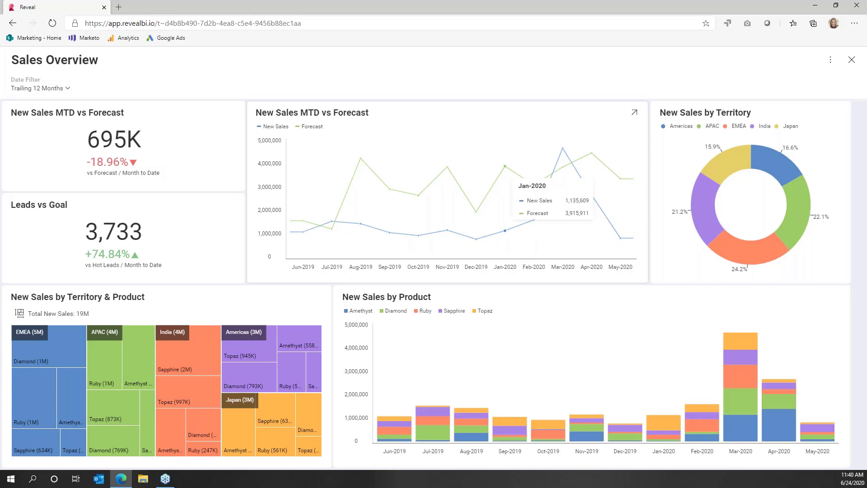
Maximize the New Sales MTD vs Forecast line chart and switch it to an area chart.
left_click(636, 112)
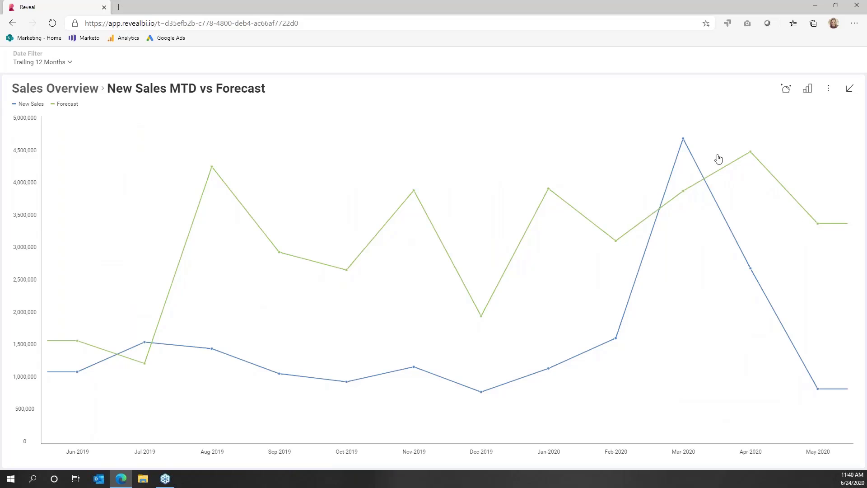
left_click(807, 88)
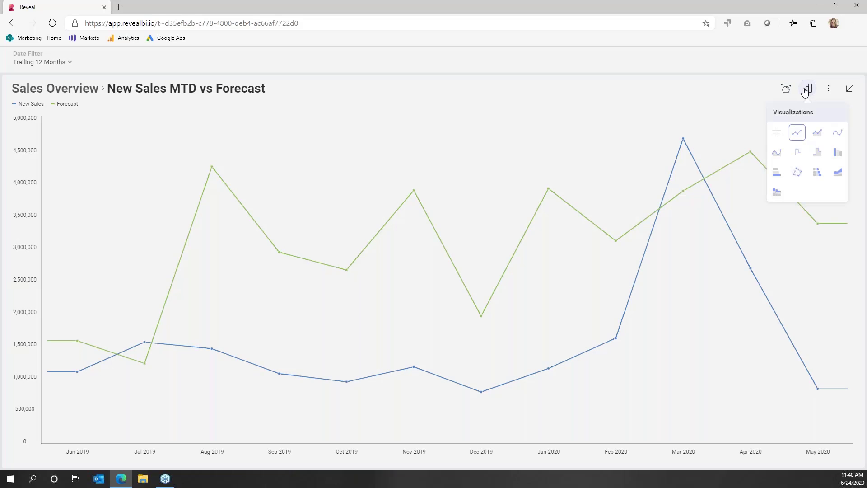
left_click(814, 134)
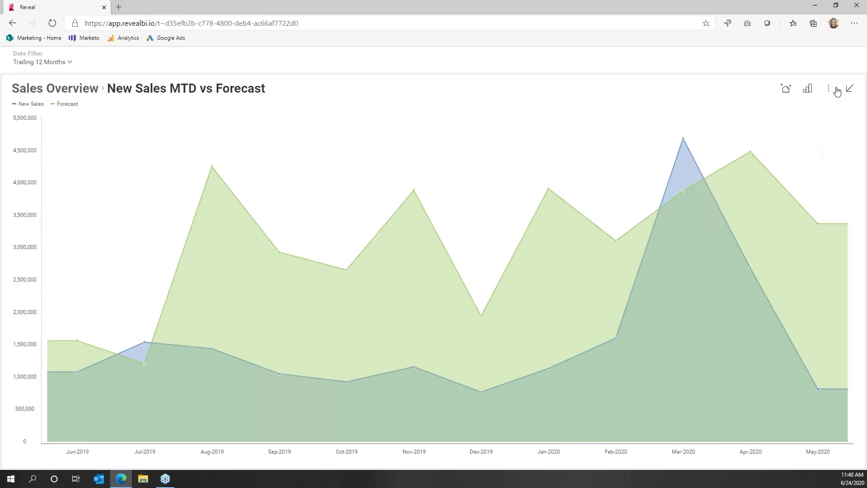
Show the New Sales MTD vs Forecast data as a grid and restore the original visualization.
left_click(808, 89)
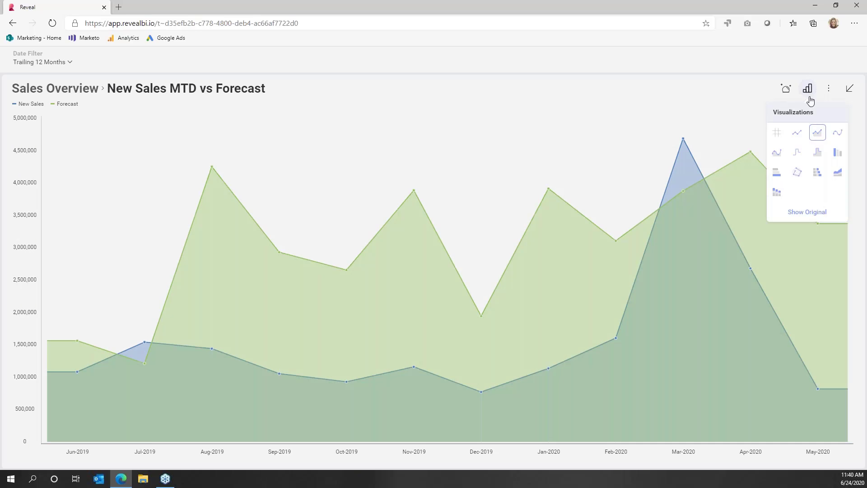
left_click(778, 133)
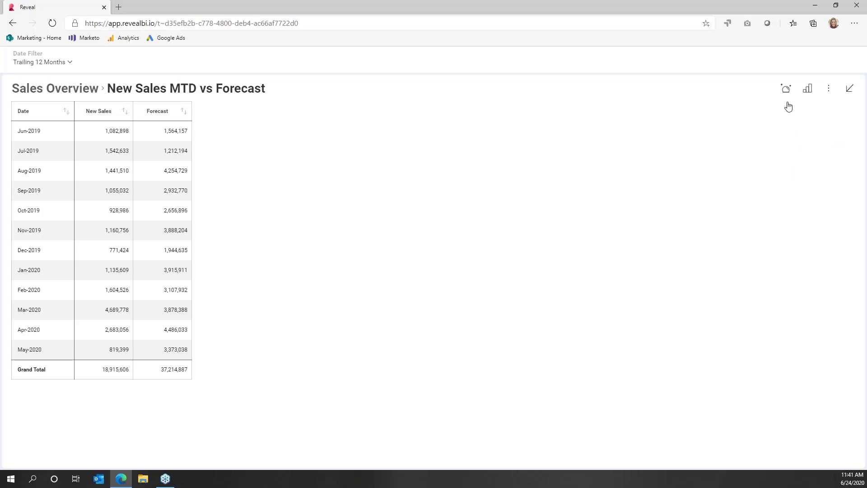
left_click(805, 89)
left_click(795, 216)
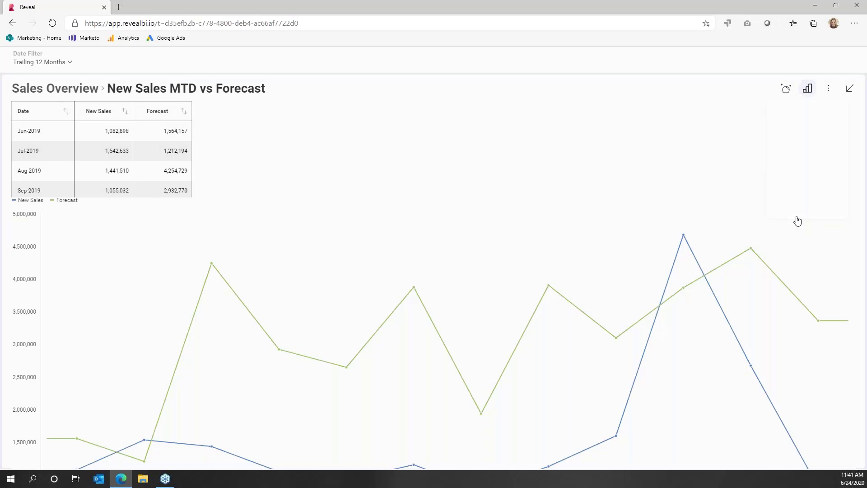
Check the statistical functions offered for the maximized chart and close the Sales Overview dashboard.
left_click(786, 90)
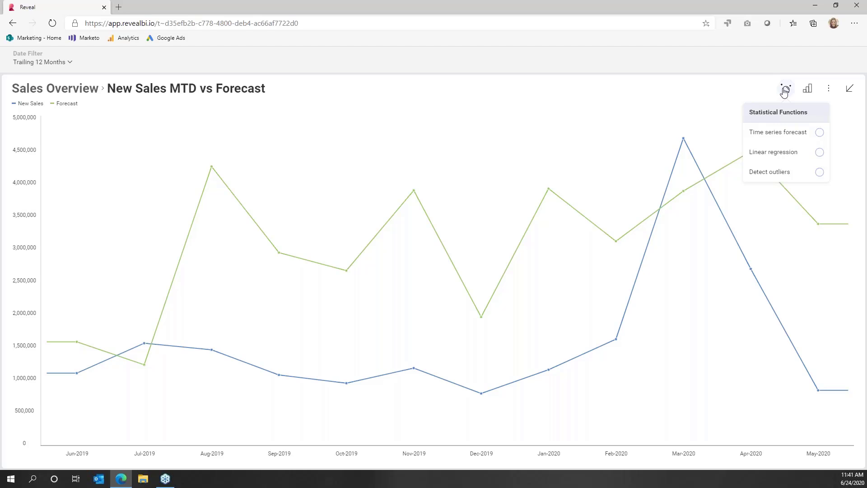
left_click(785, 89)
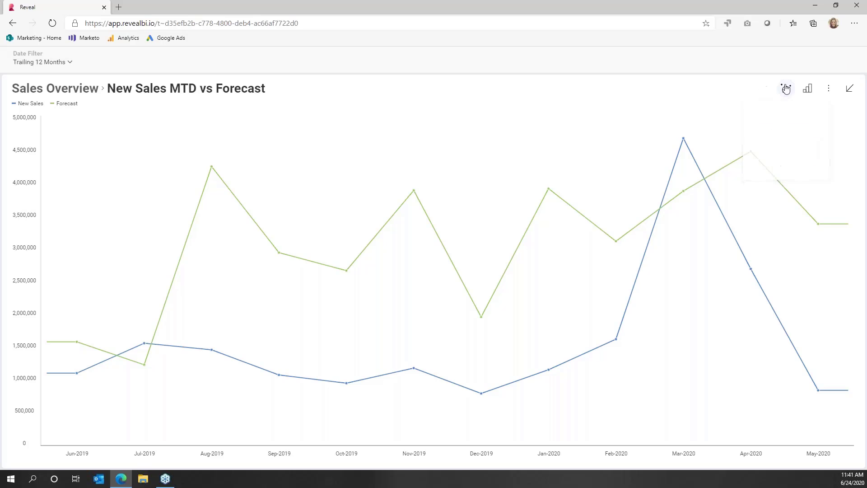
left_click(859, 88)
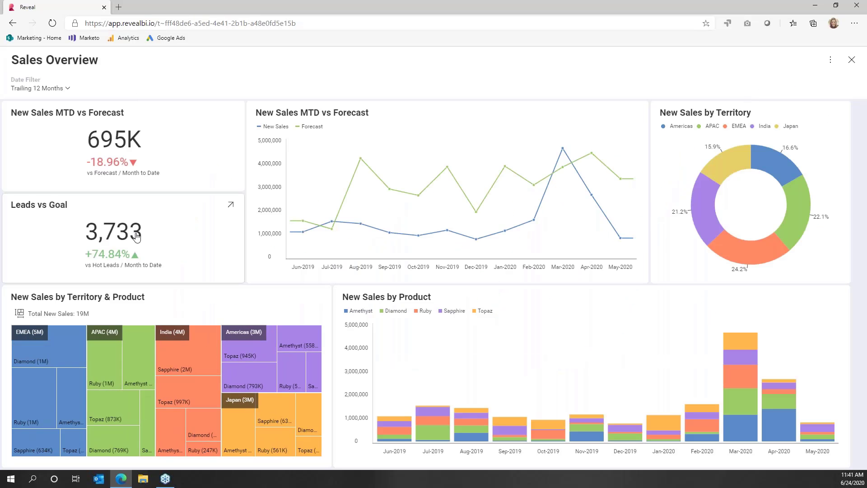
left_click(851, 59)
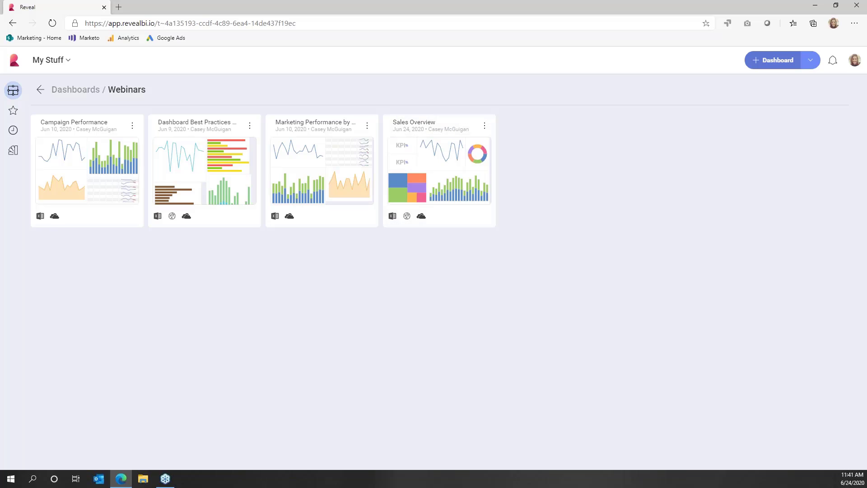
Create a new dashboard in the Webinars folder and examine the data source types that can be added.
left_click(773, 60)
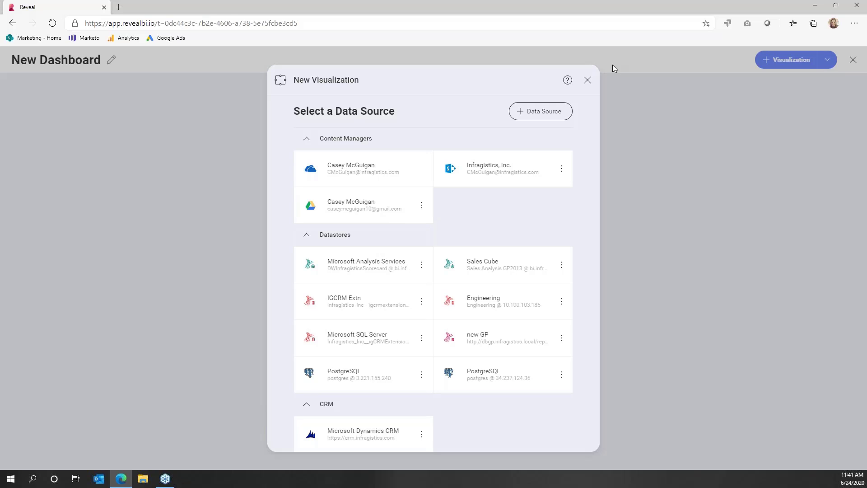
left_click(541, 111)
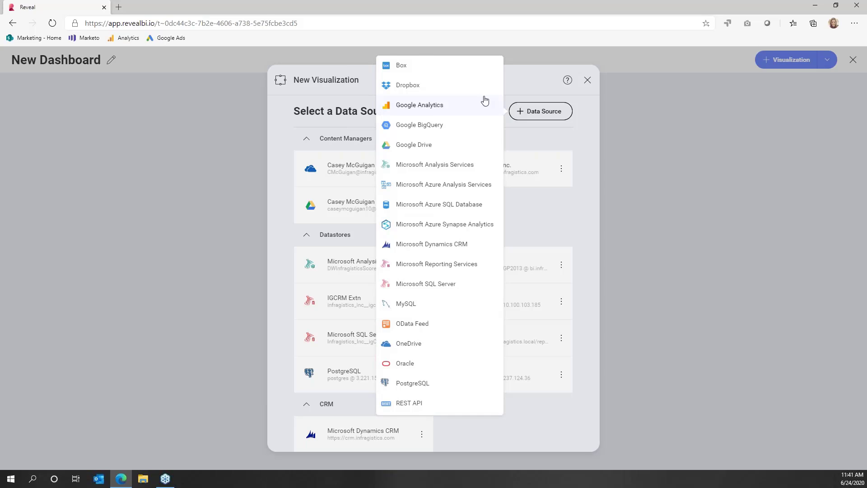
scroll(482, 216, "down", 2)
scroll(482, 218, "up", 2)
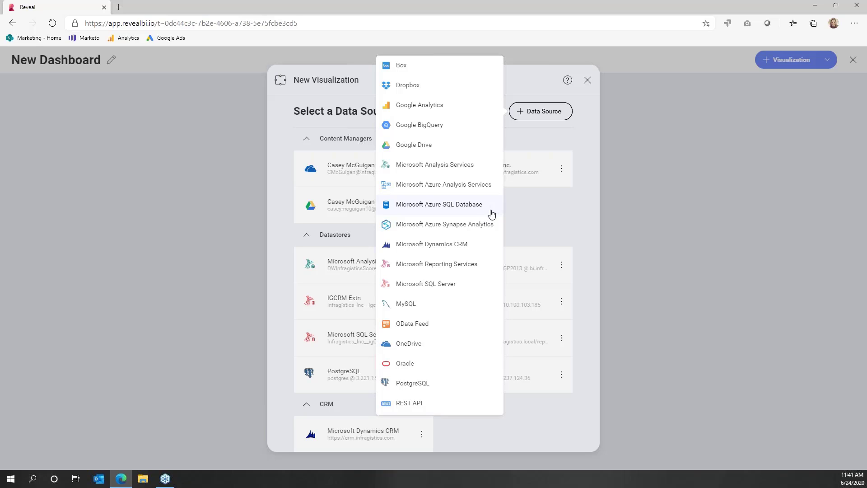
left_click(509, 203)
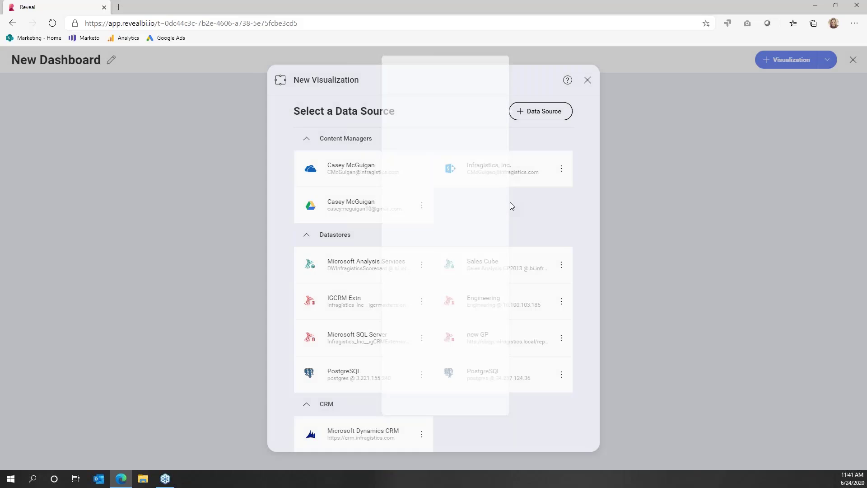
Choose the Samples.xlsx spreadsheet from the connected OneDrive account as the visualization's data source.
left_click(368, 172)
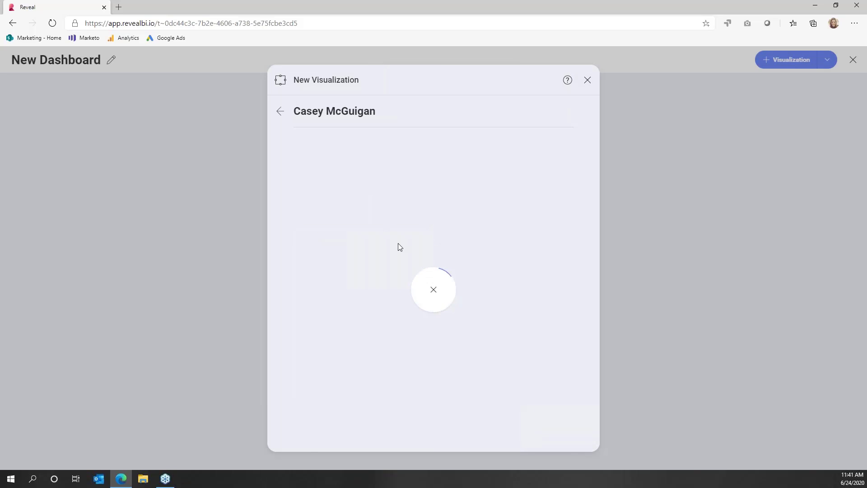
scroll(397, 246, "down", 10)
scroll(362, 251, "down", 6)
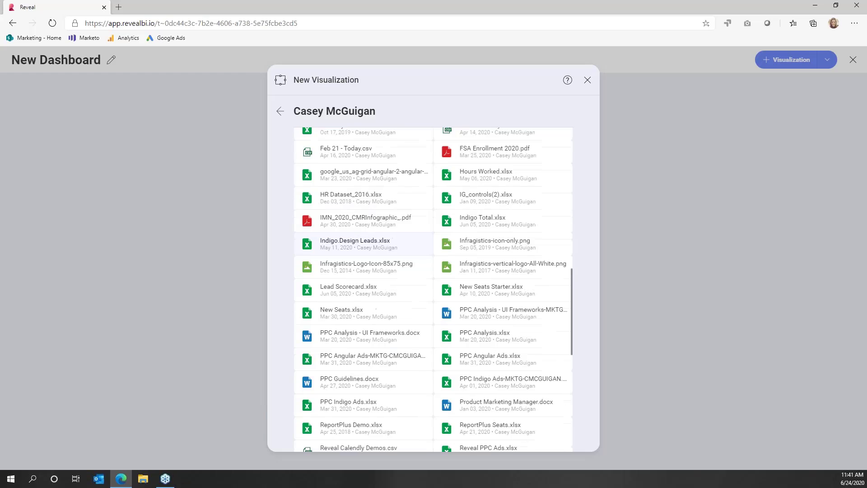
left_click(490, 320)
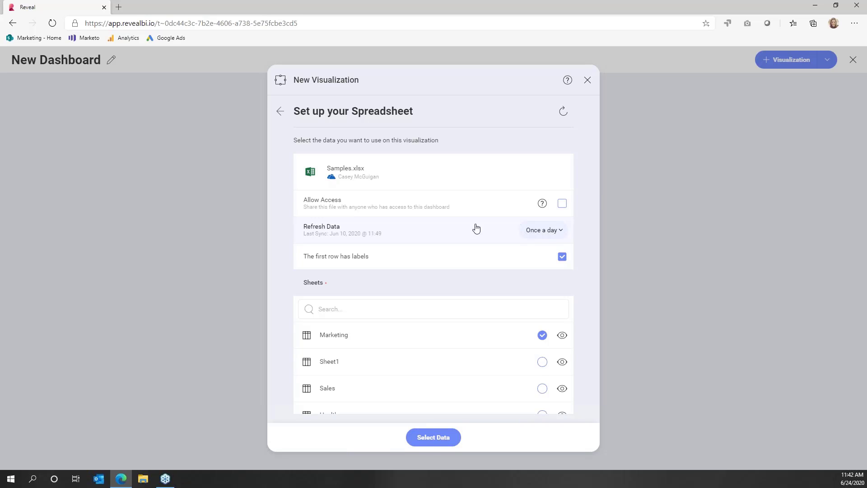
Select the Sales sheet of the spreadsheet as the data for the new visualization.
scroll(476, 228, "down", 6)
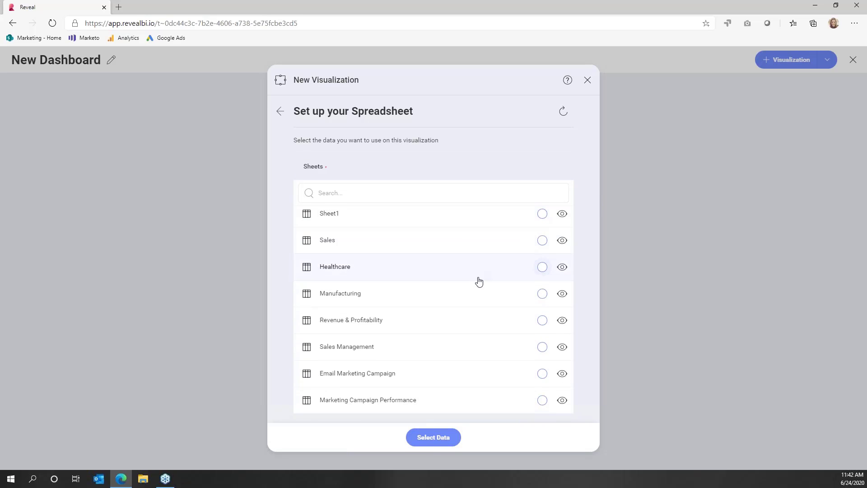
scroll(478, 281, "up", 3)
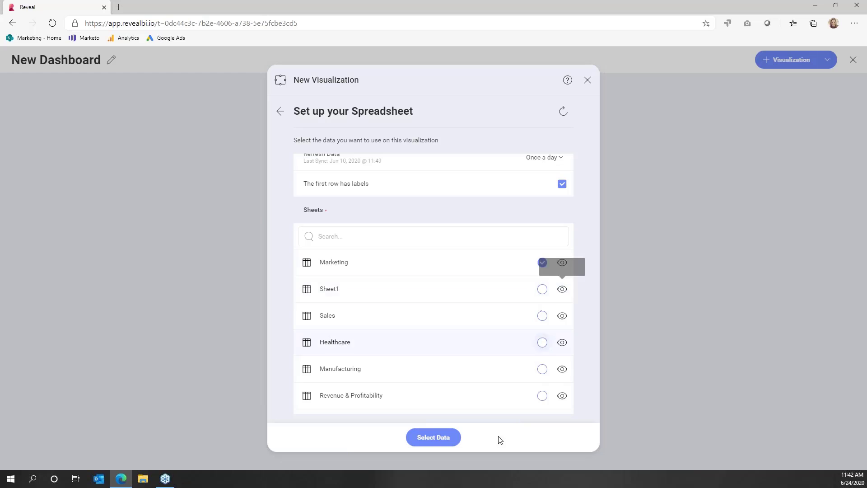
left_click(474, 326)
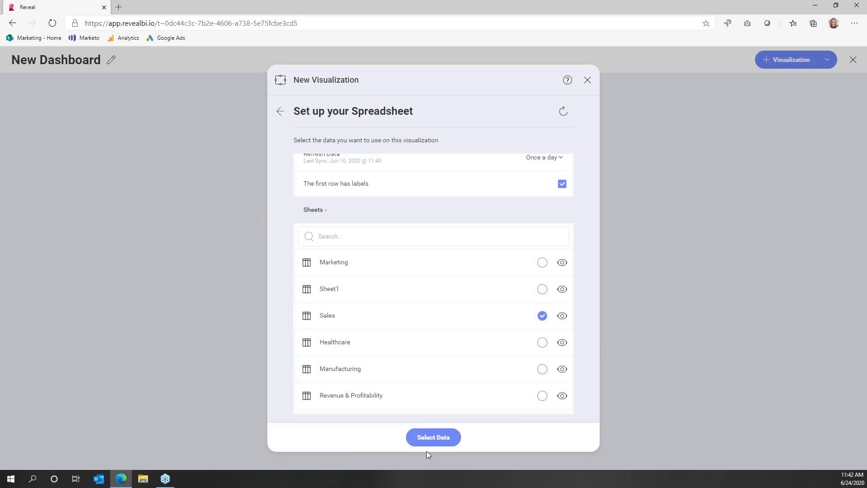
left_click(422, 438)
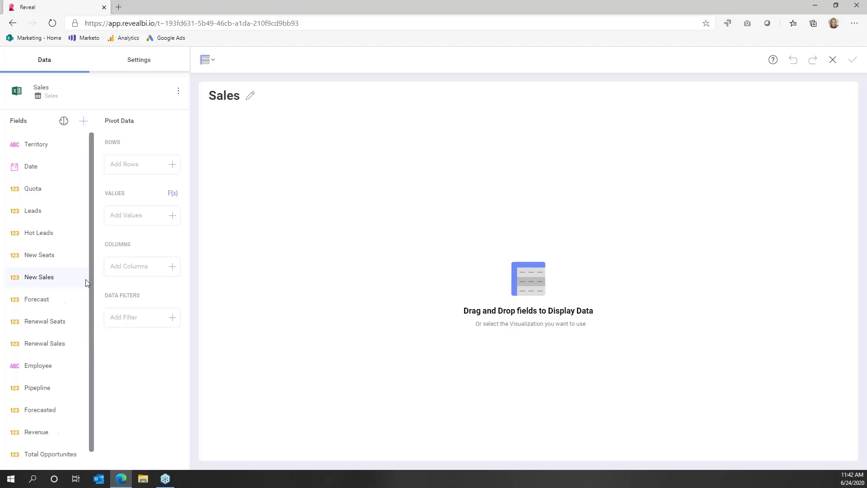
left_click(139, 60)
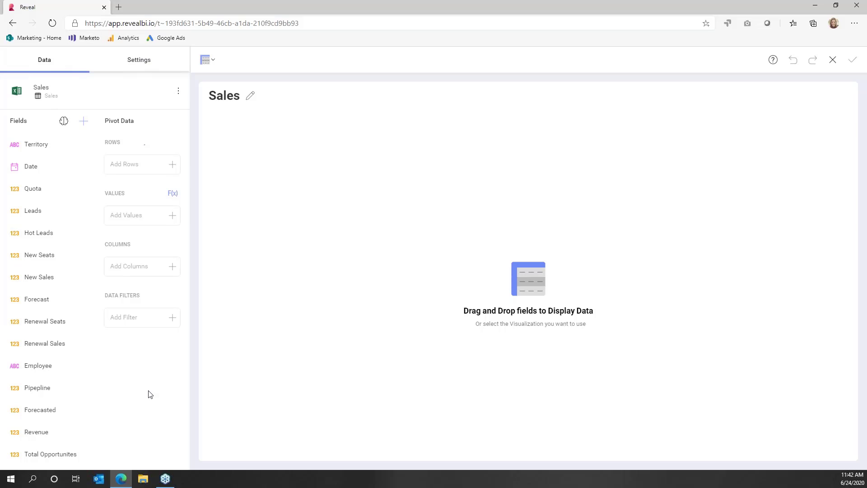
left_click(127, 165)
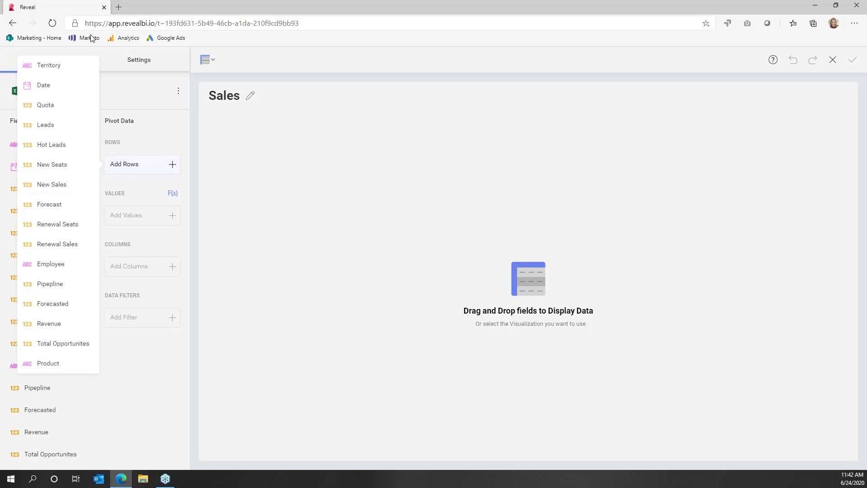
left_click(258, 181)
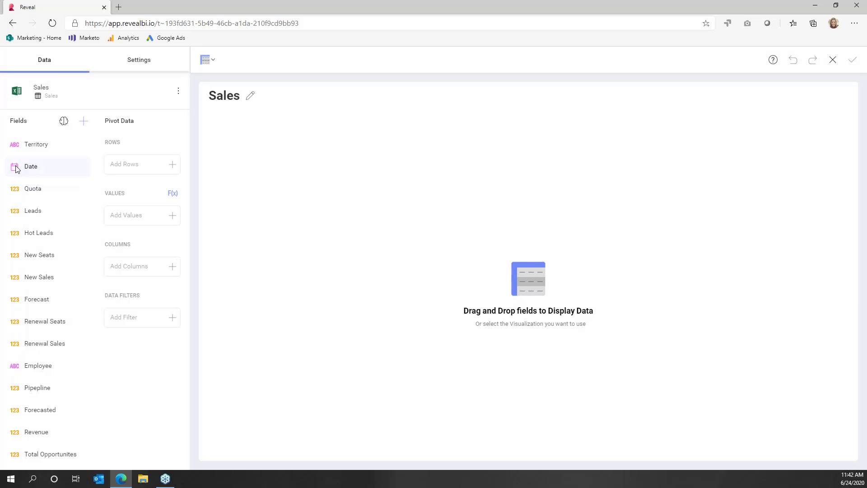
Place the Date field in the pivot's rows and add New Sales and Forecast as its values.
left_click_drag(16, 169, 115, 167)
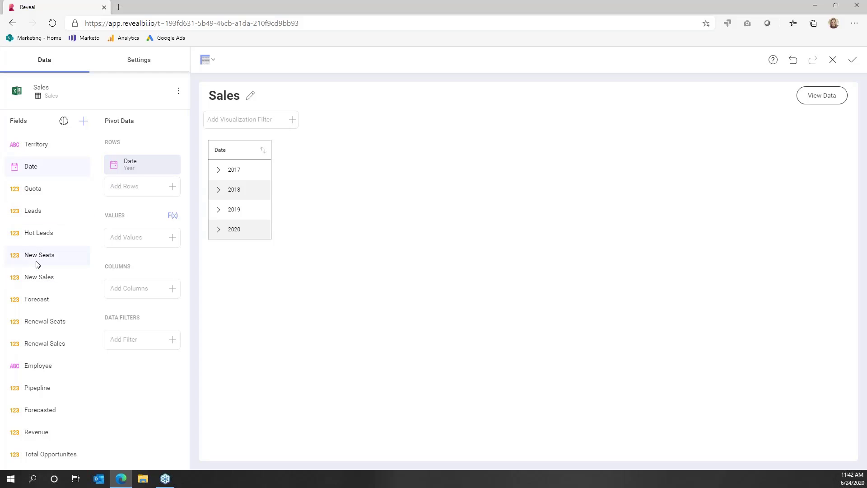
left_click_drag(37, 259, 135, 239)
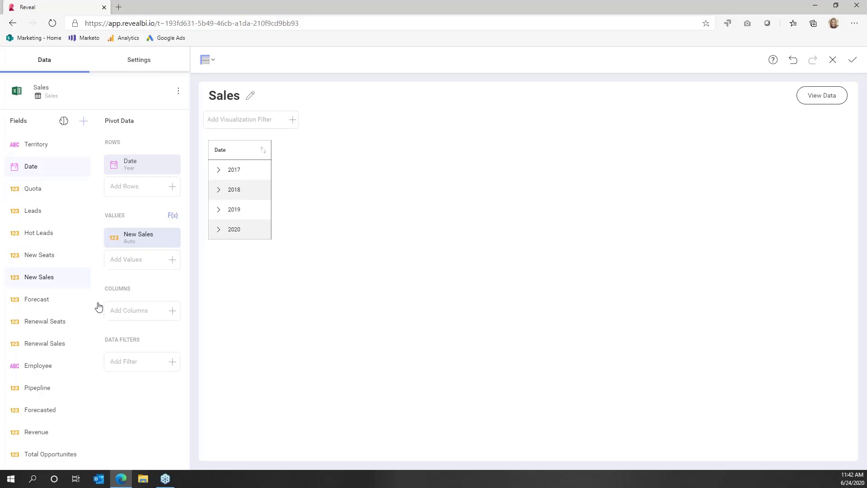
left_click_drag(37, 300, 130, 271)
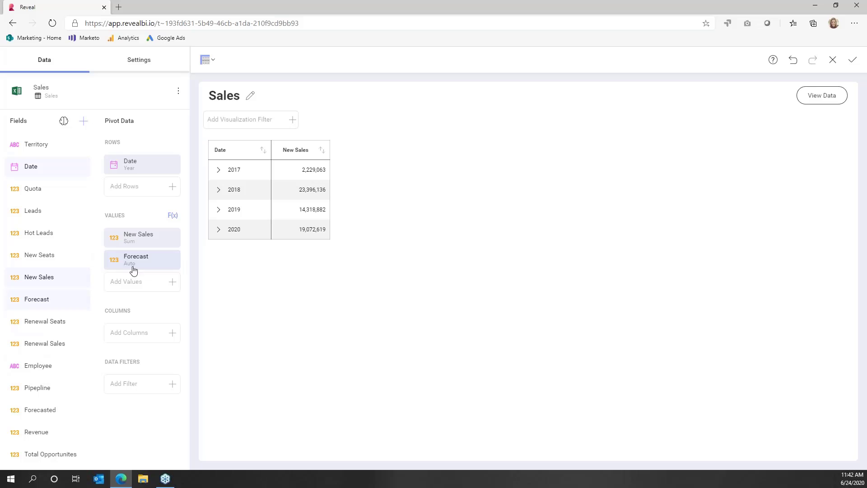
Change the visualization to a line chart and aggregate its Date label by month.
left_click(210, 60)
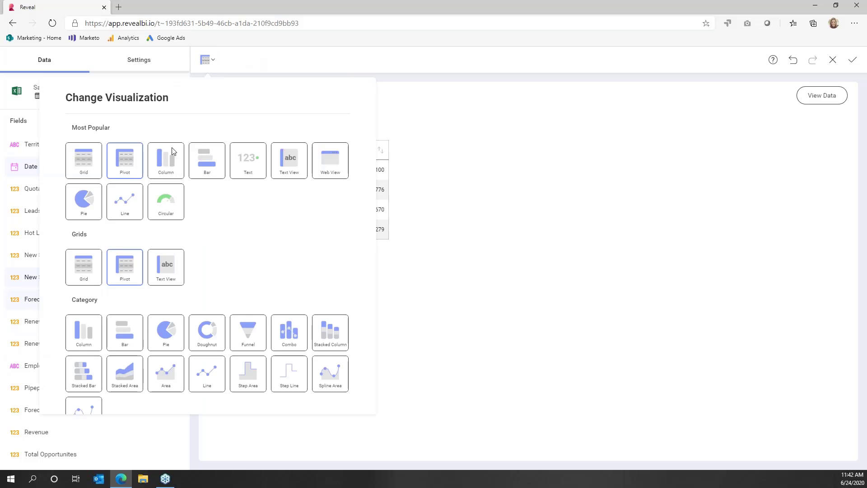
left_click(134, 199)
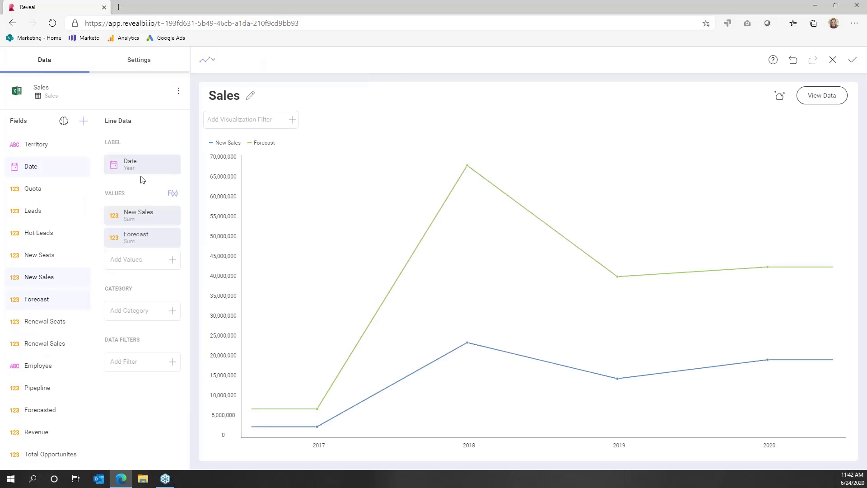
left_click(145, 162)
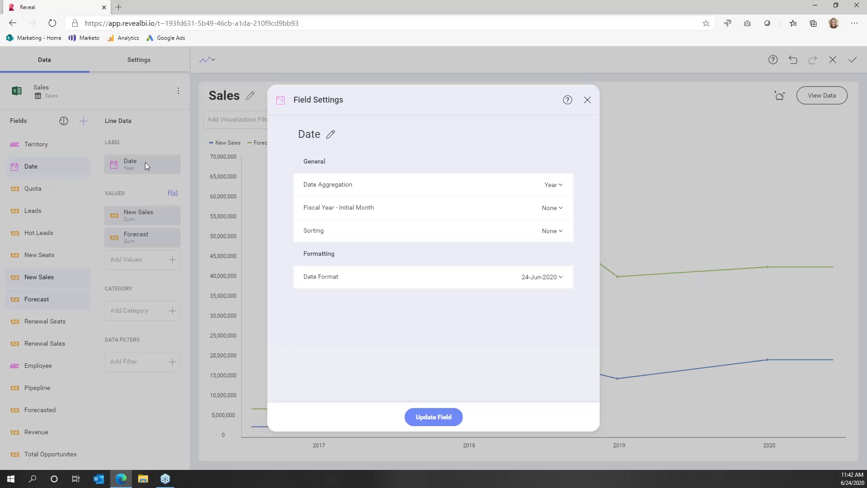
left_click(555, 185)
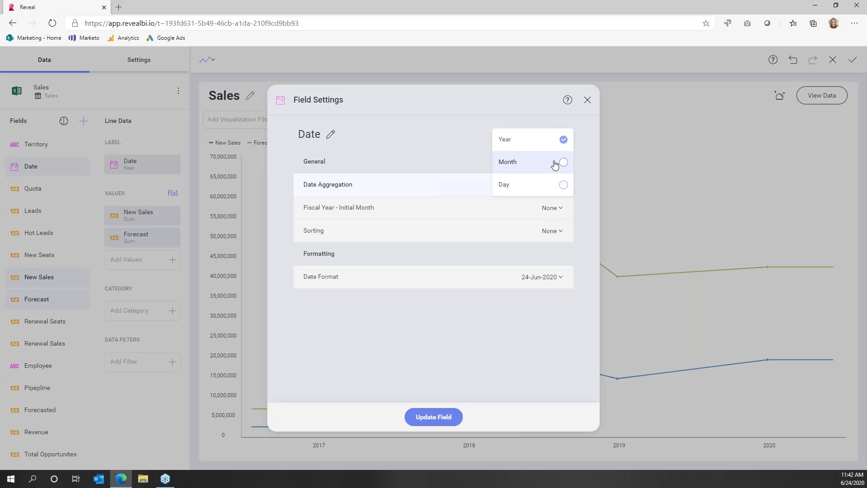
left_click(555, 163)
left_click(433, 417)
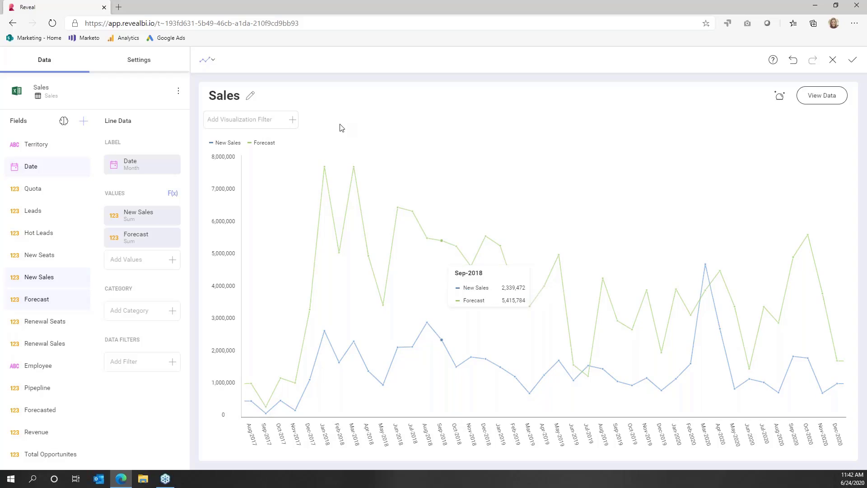
Rename the visualization as New Sales vs Forecast.
left_click(251, 96)
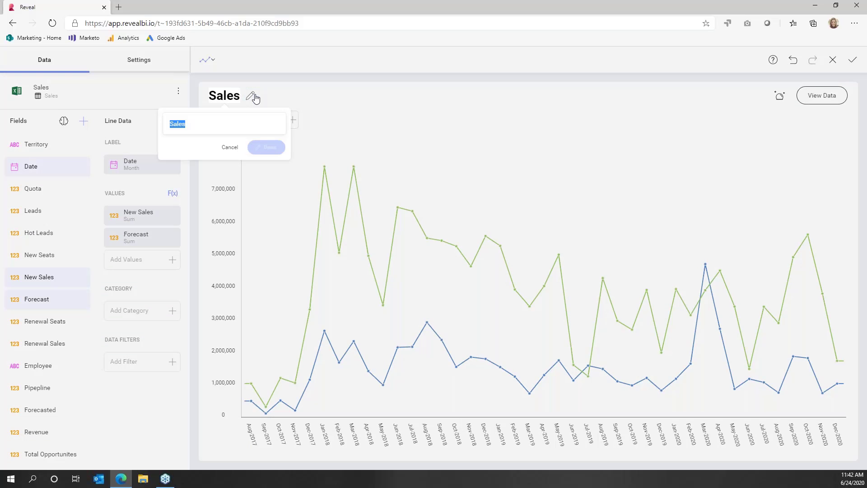
type("New")
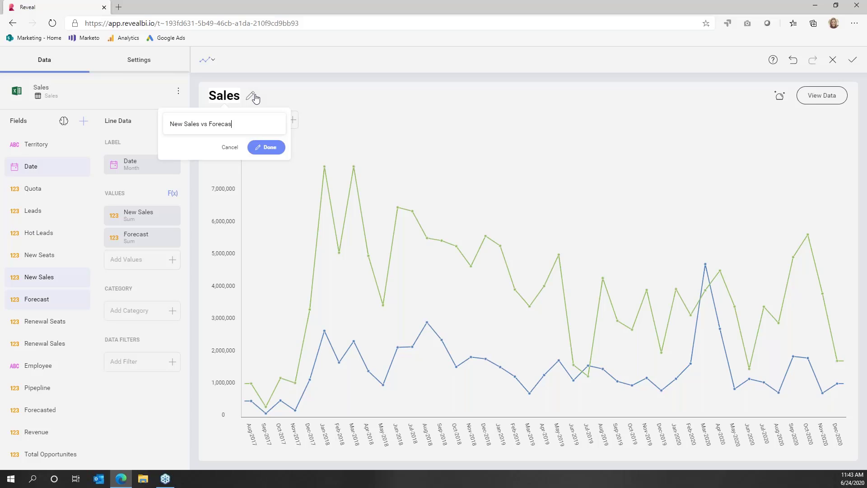
key("Return")
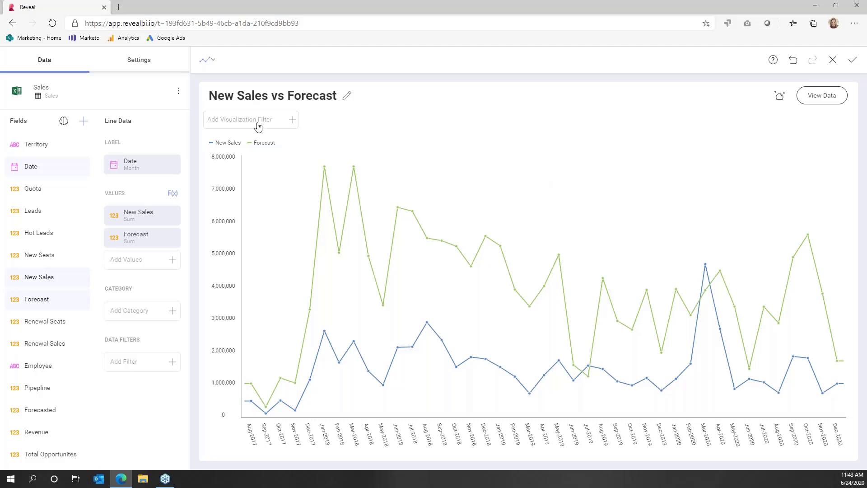
Review the line chart's style and axis settings, and save the visualization to the dashboard.
left_click(139, 59)
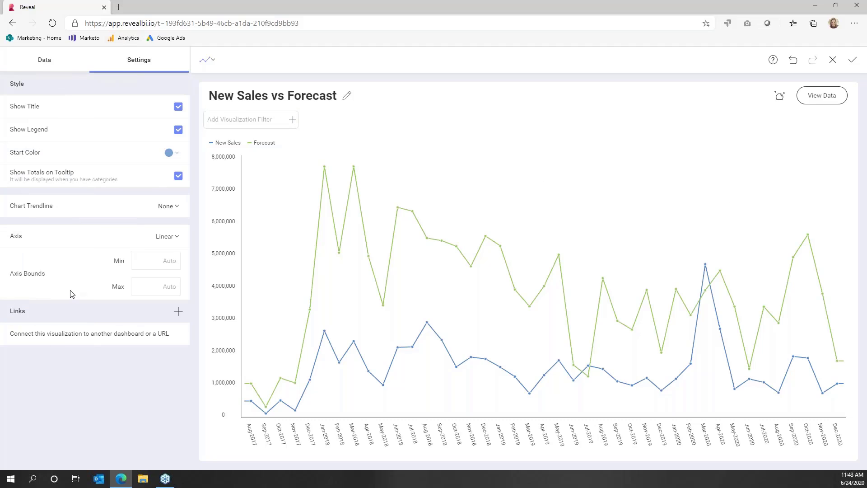
left_click(45, 60)
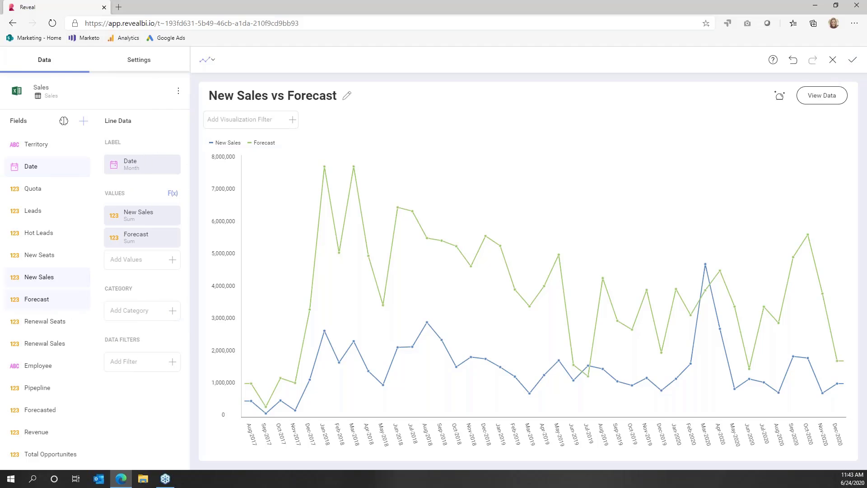
left_click(853, 60)
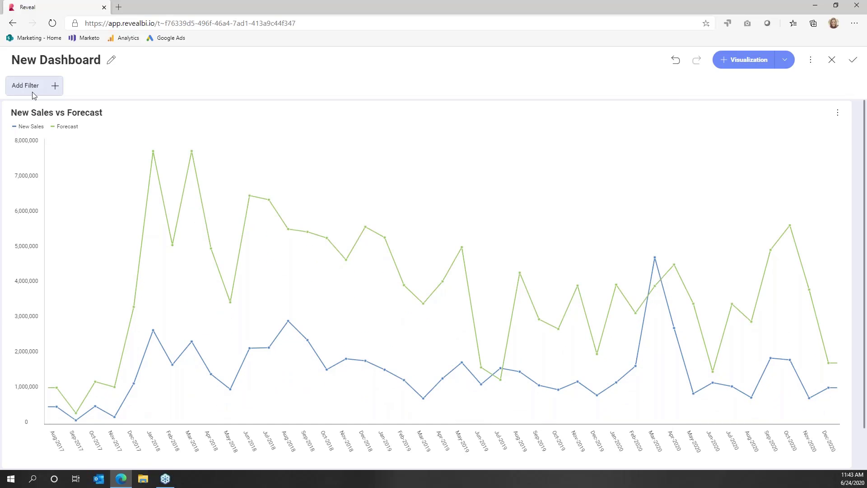
Add a date filter to the dashboard and connect it to the New Sales vs Forecast visualization.
left_click(32, 92)
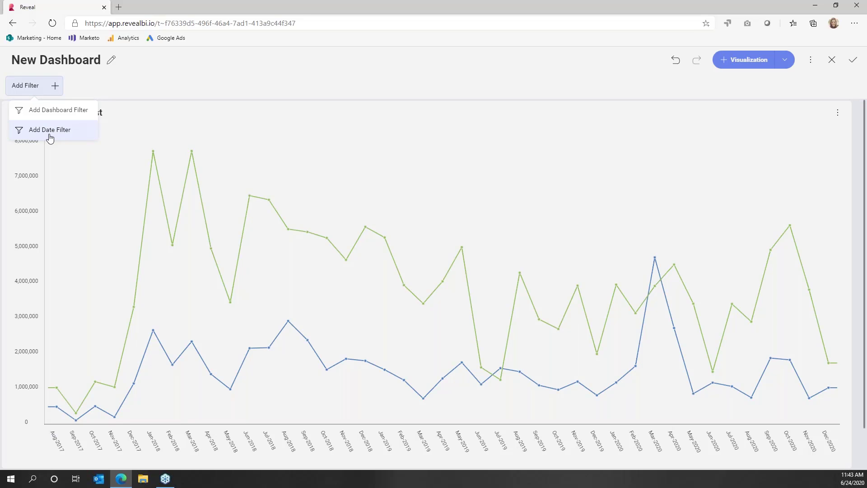
left_click(49, 135)
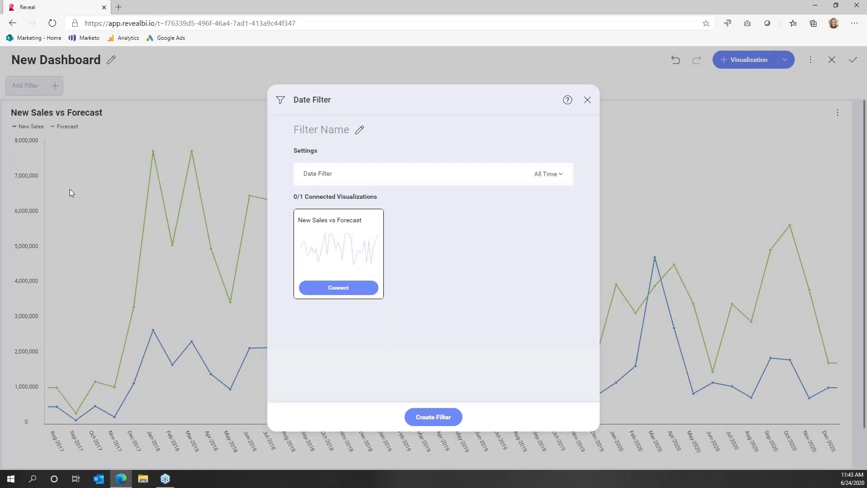
left_click(360, 295)
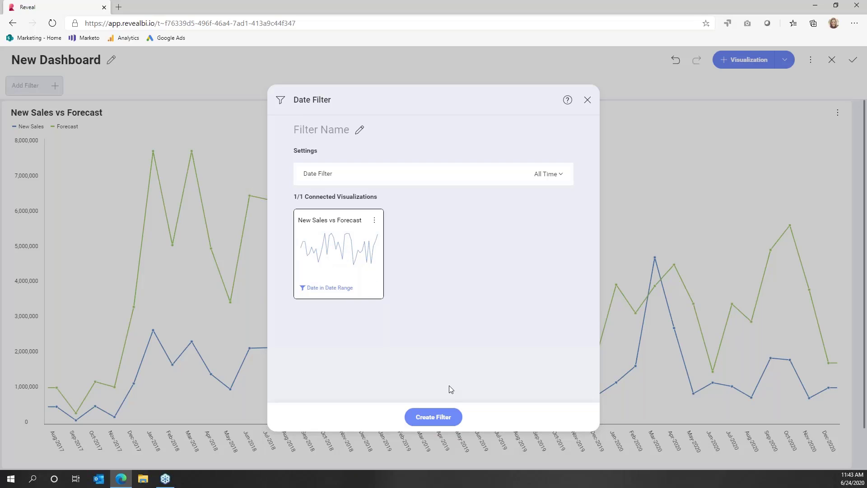
left_click(453, 416)
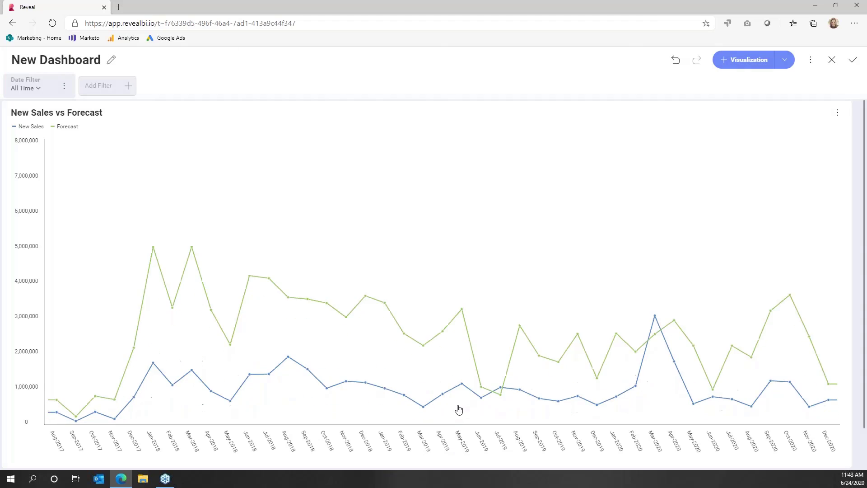
Set the dashboard's date filter to Last 365 days.
left_click(39, 88)
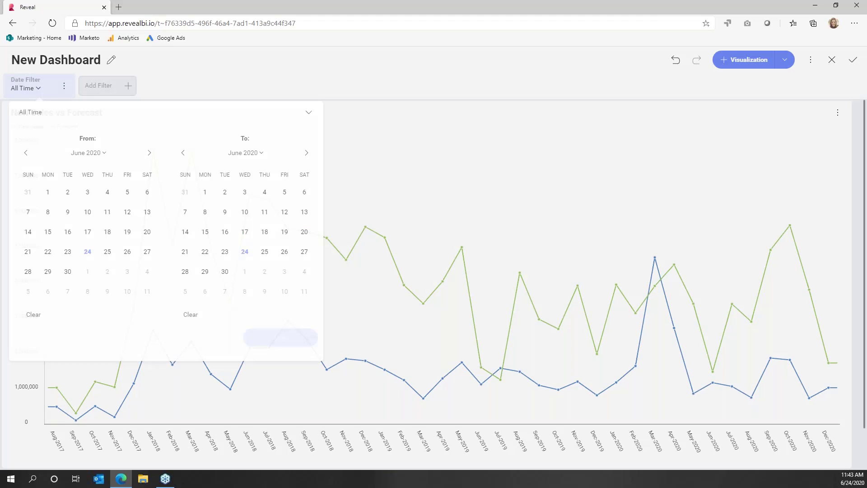
left_click(58, 114)
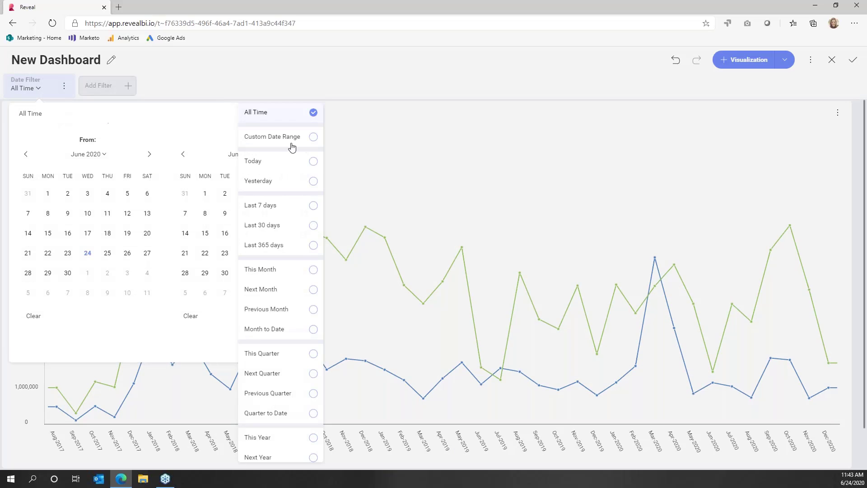
left_click(286, 246)
left_click(293, 339)
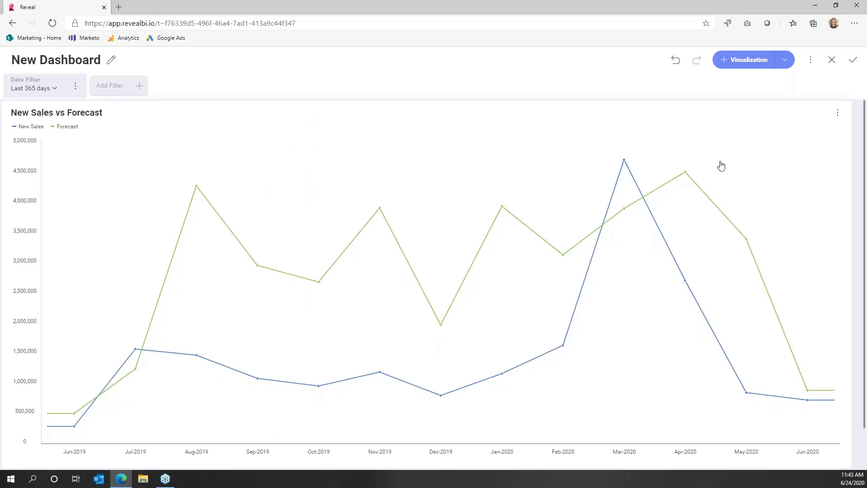
Duplicate the New Sales vs Forecast visualization and open the copy for editing.
left_click(838, 112)
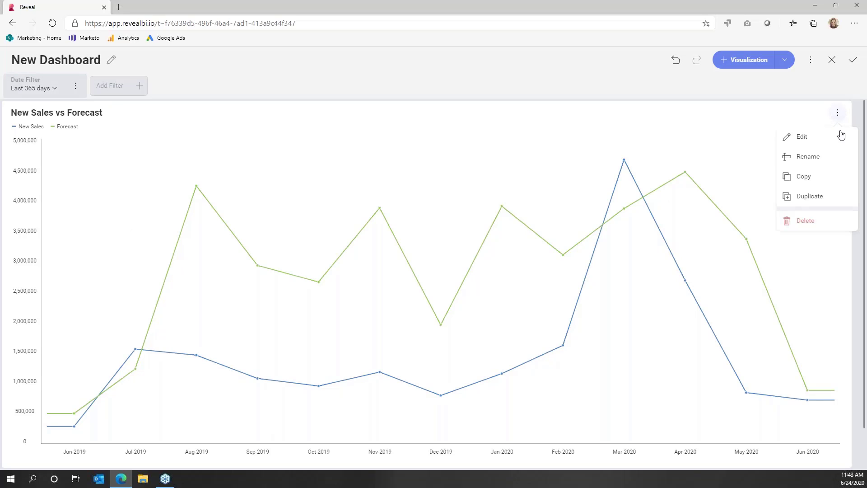
left_click(809, 197)
left_click(838, 112)
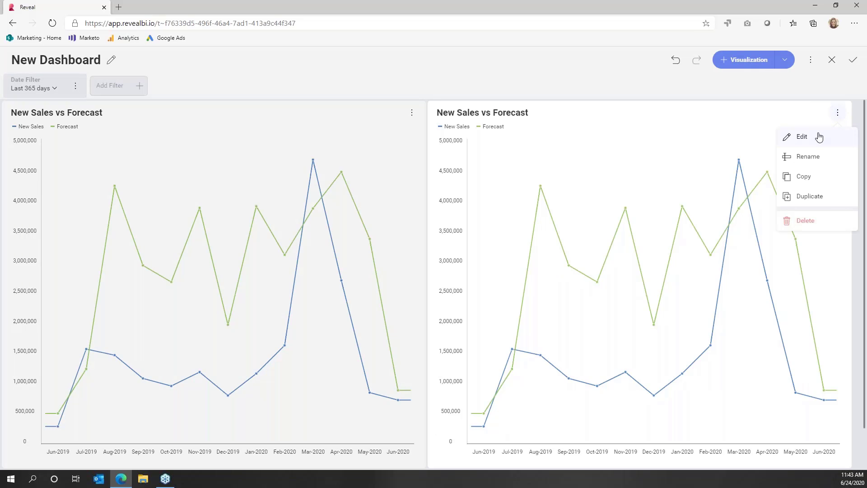
left_click(818, 137)
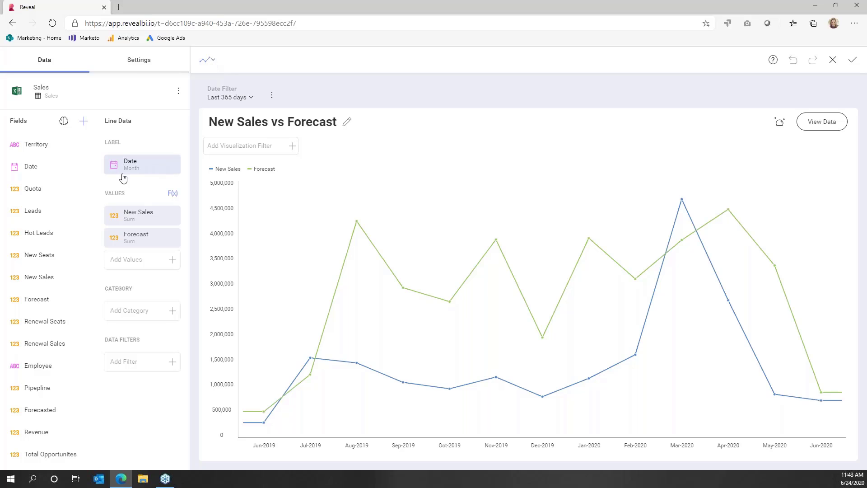
Remove the Date, New Sales and Forecast fields from the copied chart and change it to a pie chart.
left_click_drag(123, 177, 50, 179)
left_click_drag(124, 224, 76, 231)
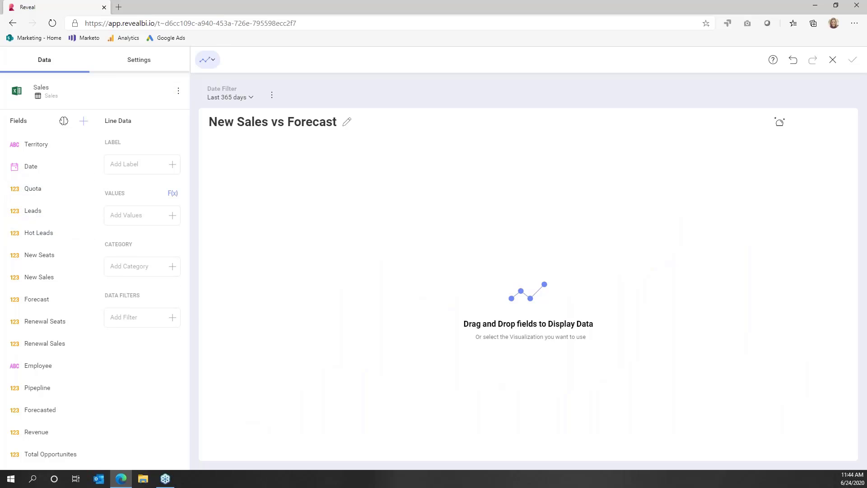
left_click(208, 59)
left_click(166, 331)
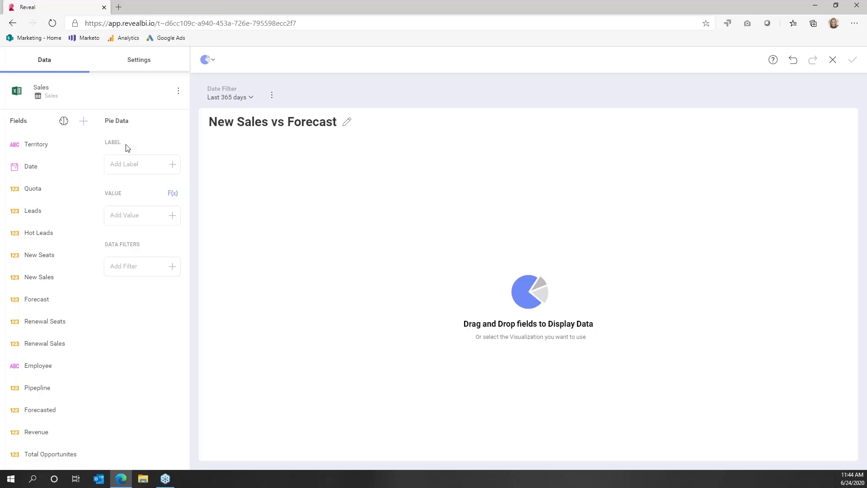
left_click(212, 59)
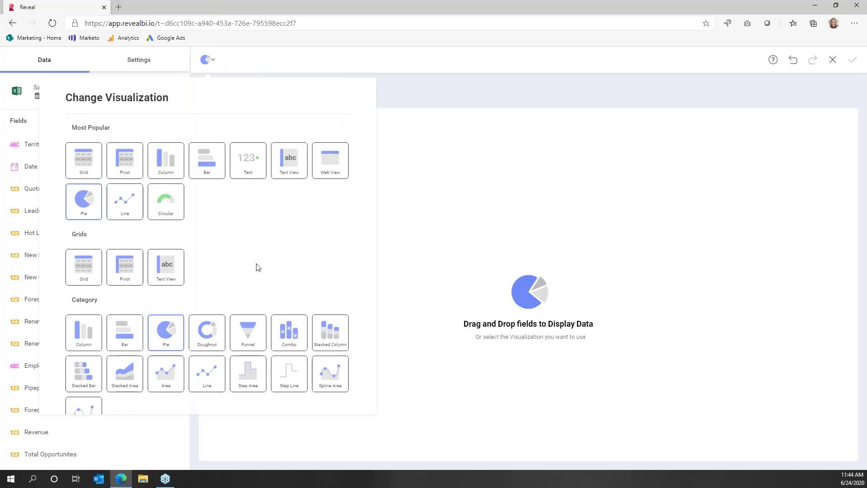
scroll(258, 267, "down", 2)
left_click(287, 243)
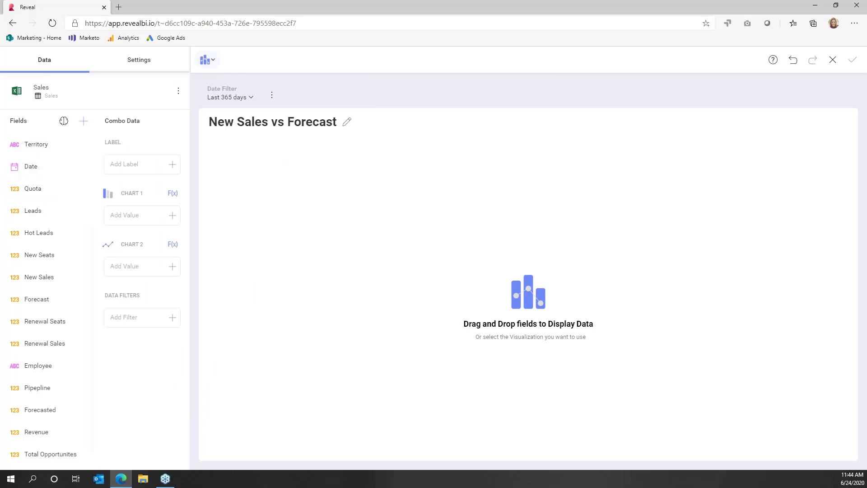
left_click(207, 59)
left_click(183, 335)
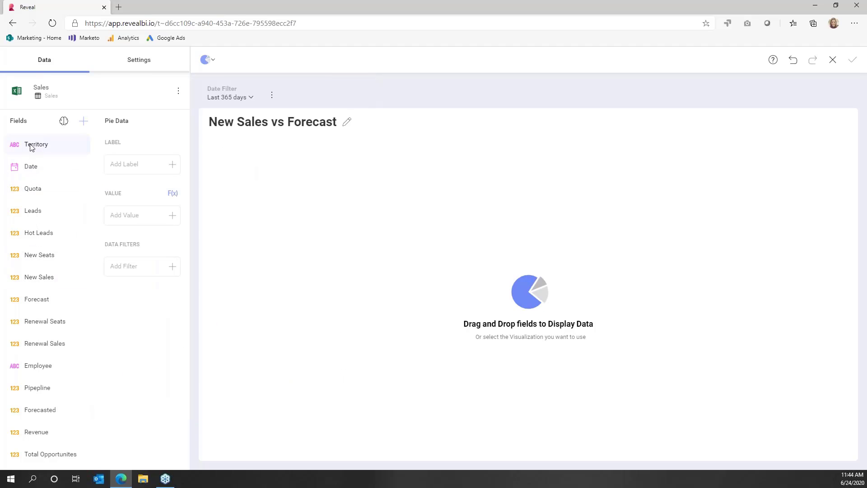
Set Territory as the pie chart's label and New Sales as its value, with Product as a hierarchy level under Territory.
left_click_drag(35, 147, 125, 164)
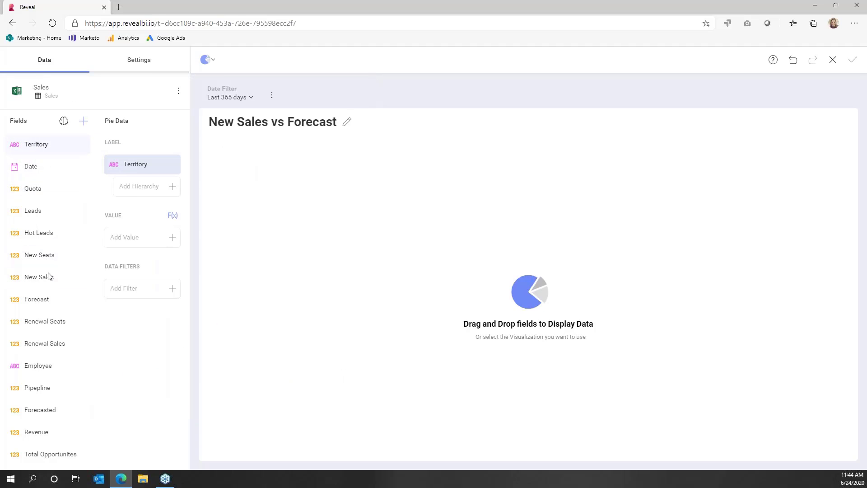
left_click_drag(39, 280, 127, 244)
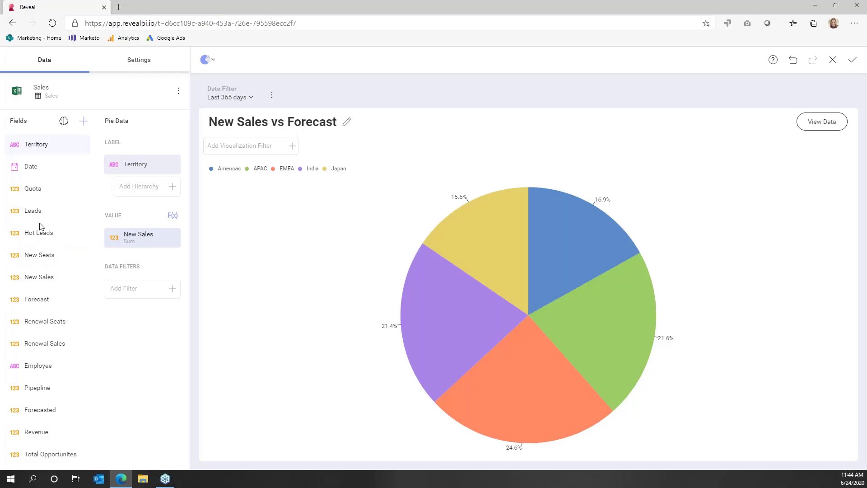
scroll(41, 226, "down", 1)
mouse_move(45, 457)
left_mouse_down()
mouse_move(161, 219)
mouse_move(161, 187)
left_mouse_up()
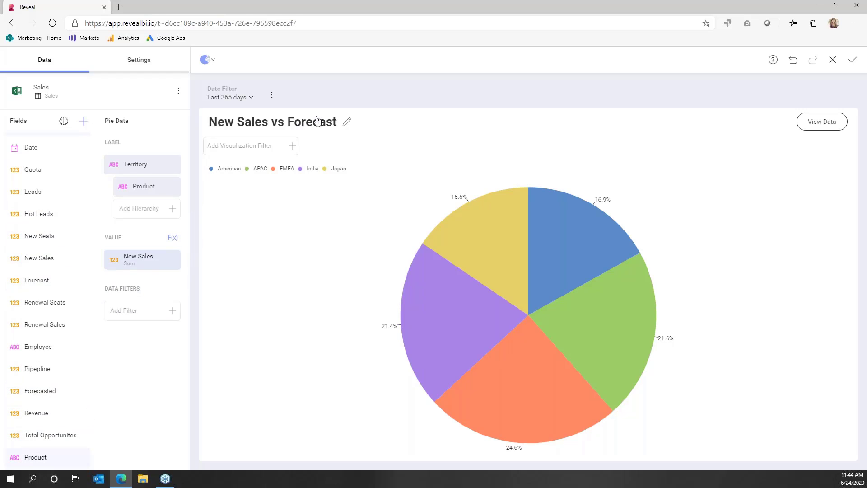
Rename the pie chart as New Sales by Territory and apply it to the dashboard.
left_click(347, 123)
left_click_drag(282, 150, 257, 145)
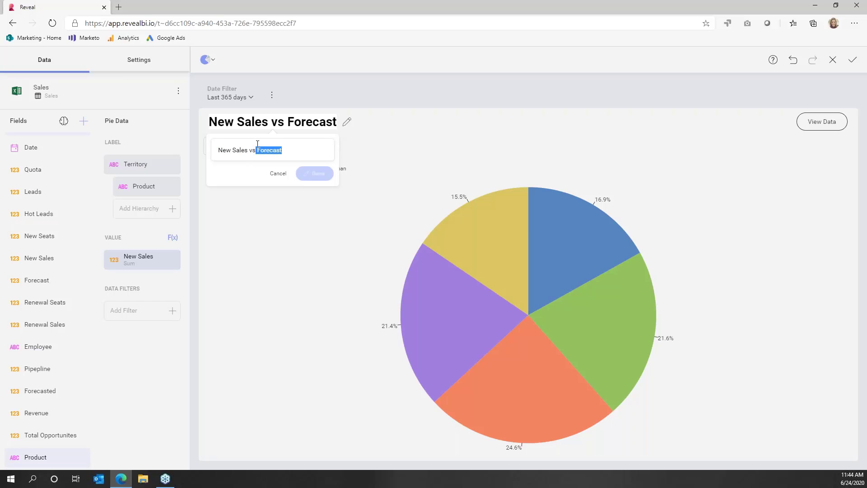
key("BackSpace")
key("BackSpace")
key("BackSpace")
key("BackSpace")
type("by")
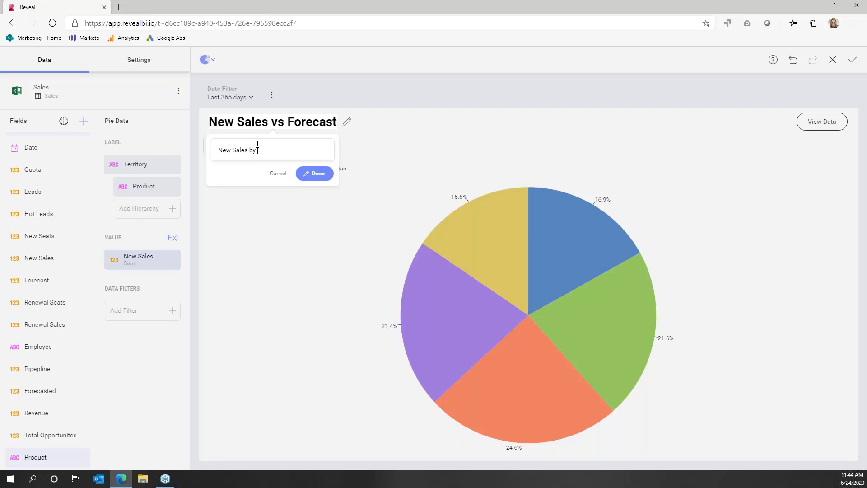
type(" Teritory")
key("Return")
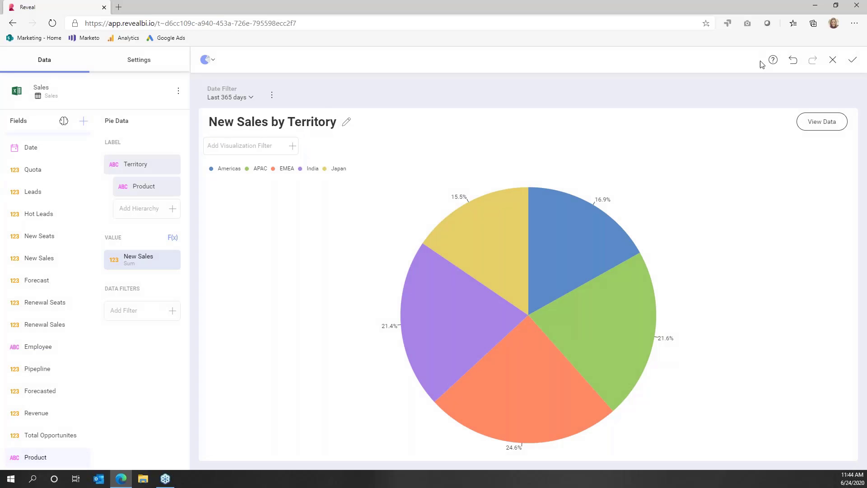
left_click(849, 62)
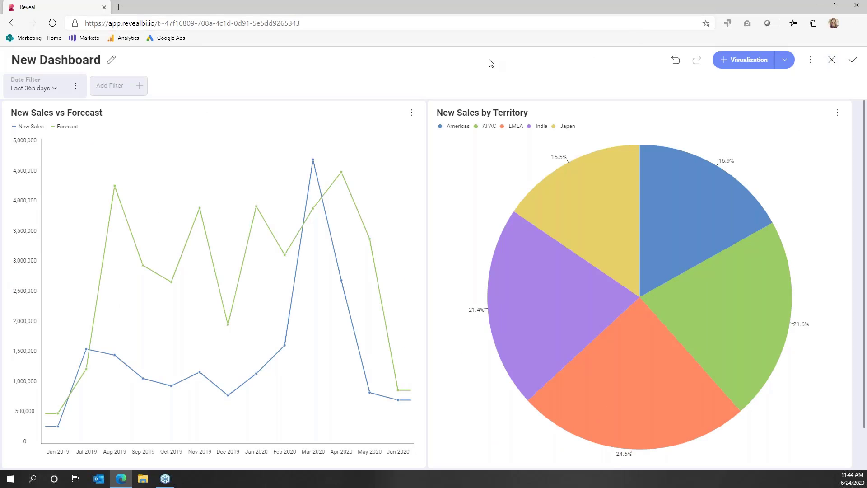
Swap the line chart and pie chart on the dashboard, and shrink New Sales by Territory to a small tile.
left_click(294, 185)
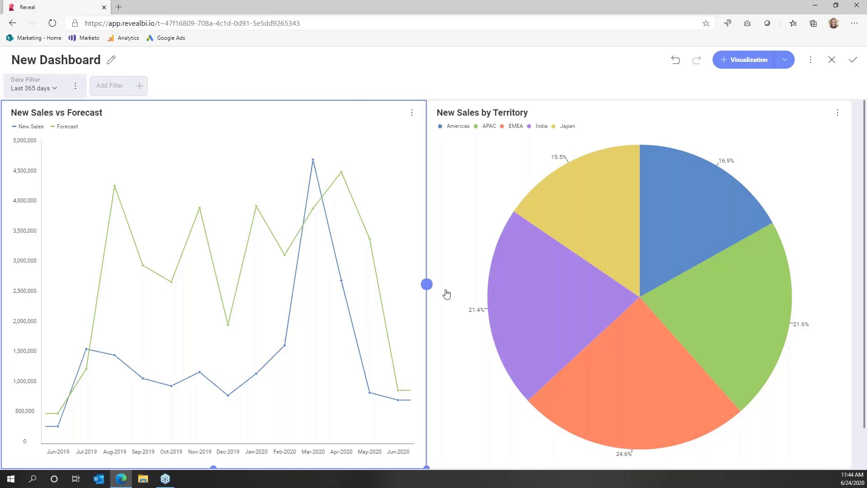
left_click(811, 61)
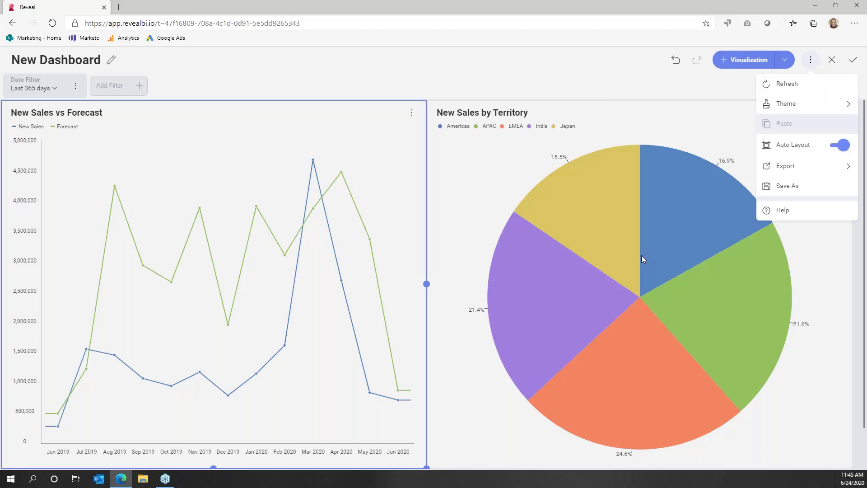
left_click(416, 139)
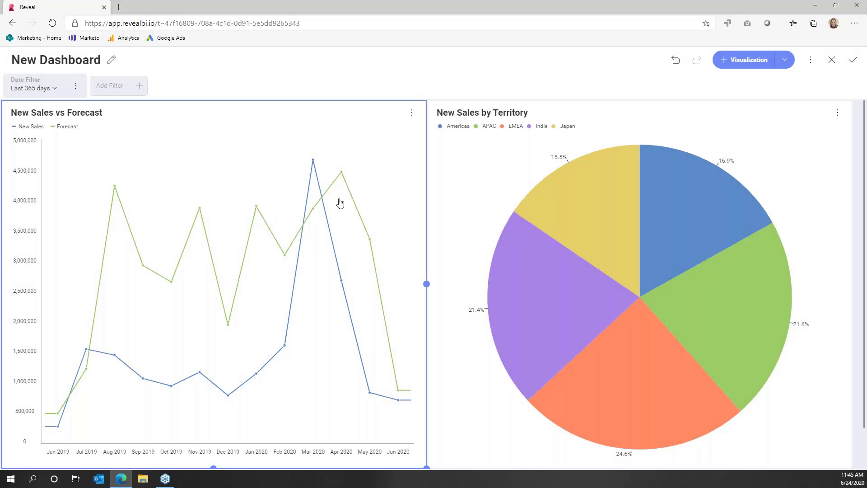
left_click_drag(338, 202, 629, 235)
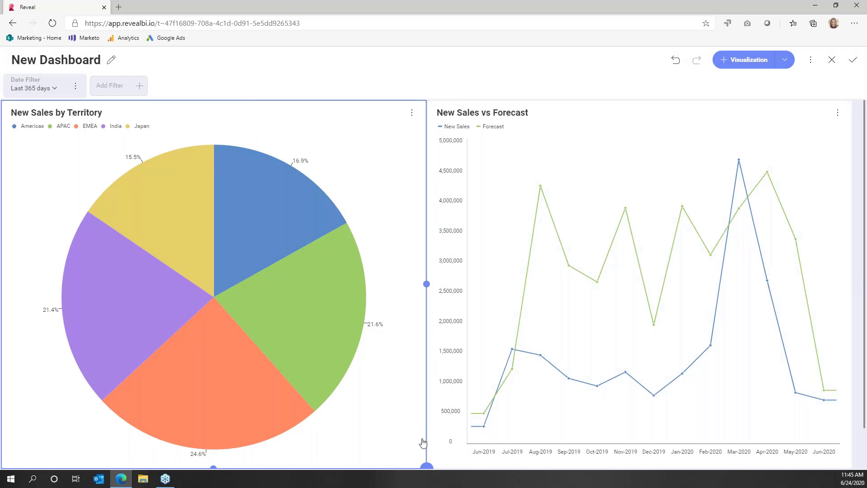
left_click_drag(426, 467, 271, 242)
left_click(527, 244)
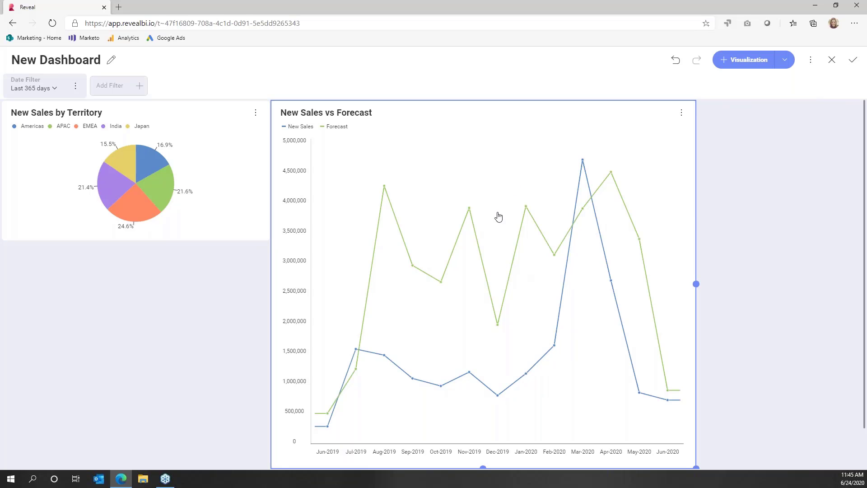
left_click(201, 200)
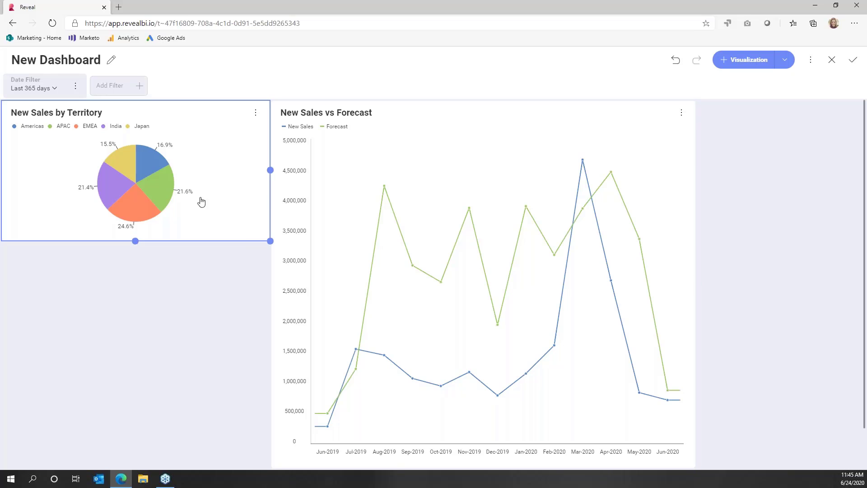
Add a visualization from the Sales sheet of Samples.xlsx and set its type to KPI vs Target.
left_click(761, 64)
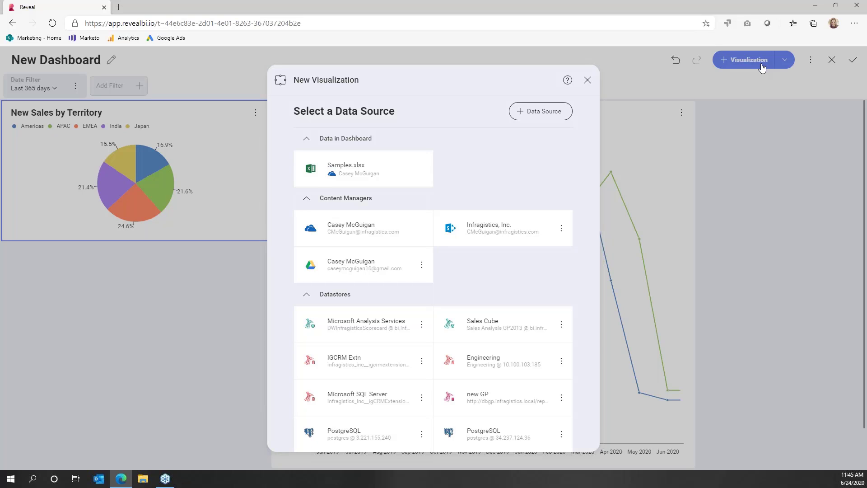
left_click(393, 190)
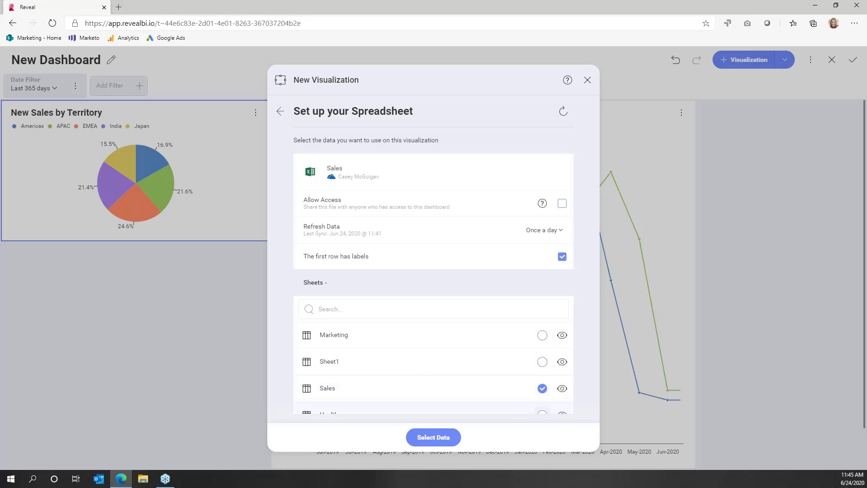
left_click(419, 438)
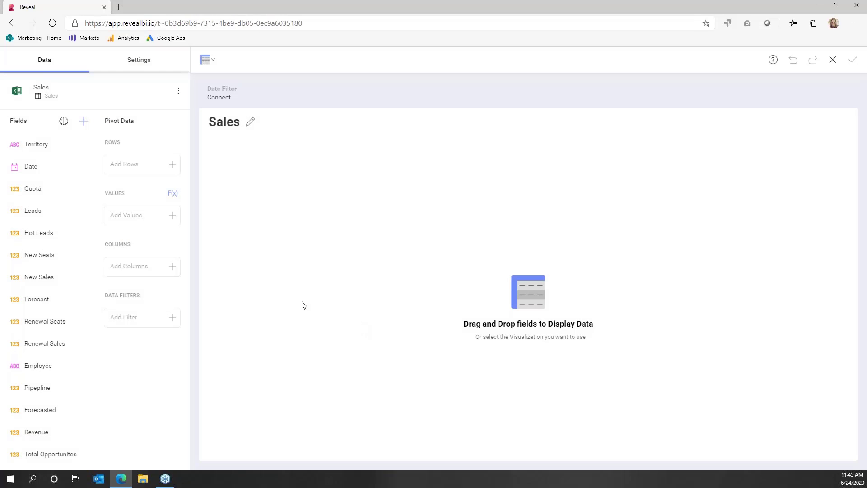
left_click(206, 60)
scroll(274, 331, "down", 4)
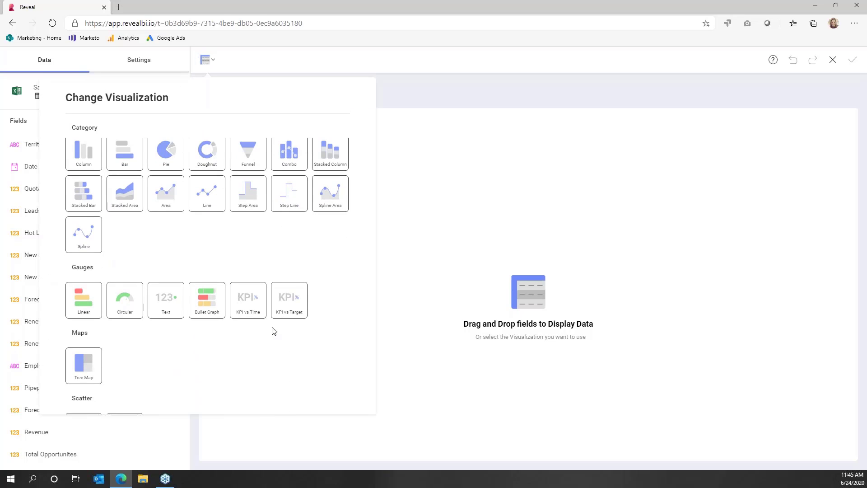
left_click(289, 301)
Assign Date as the KPI's date, New Sales as value and Forecast as target, with large number formatting on New Sales.
left_click_drag(30, 166, 128, 167)
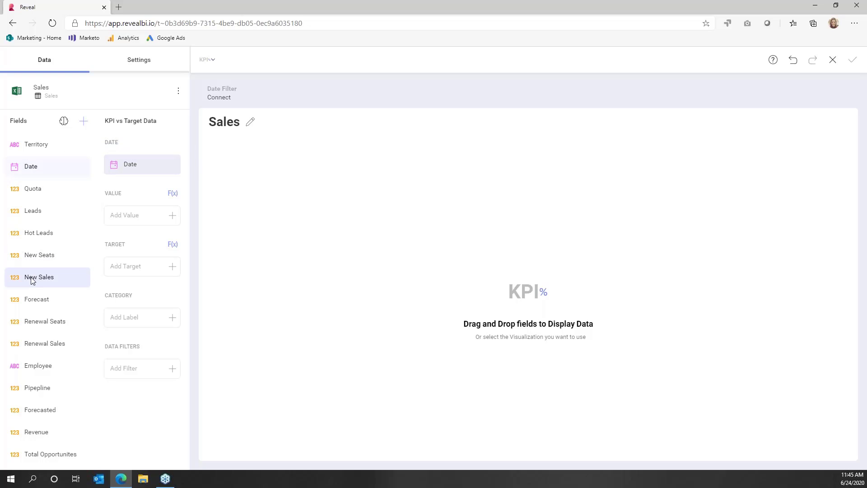
left_click_drag(29, 277, 137, 221)
left_click_drag(47, 304, 143, 271)
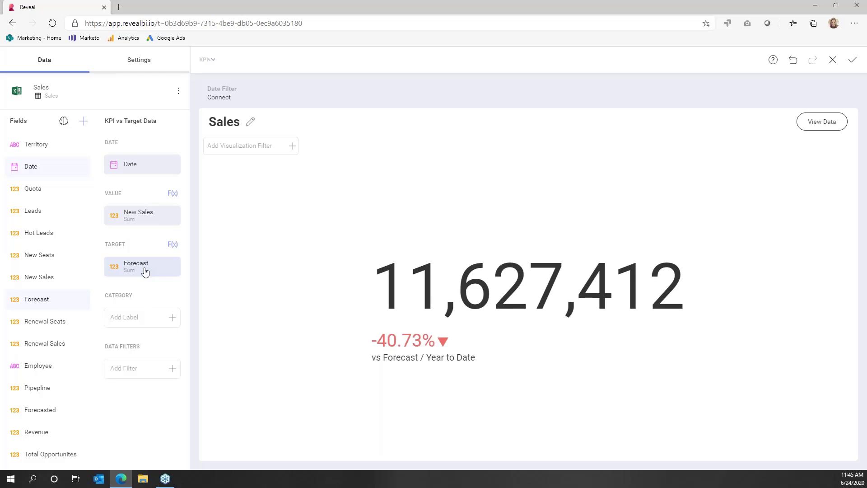
left_click(169, 228)
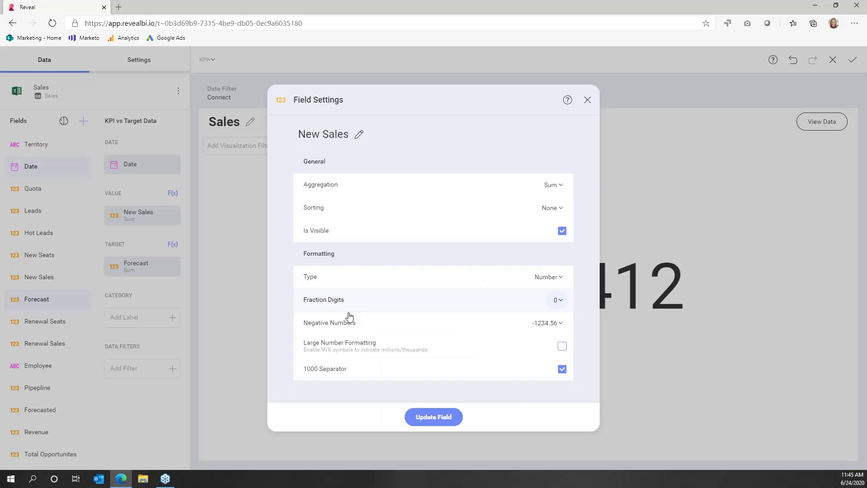
left_click(462, 351)
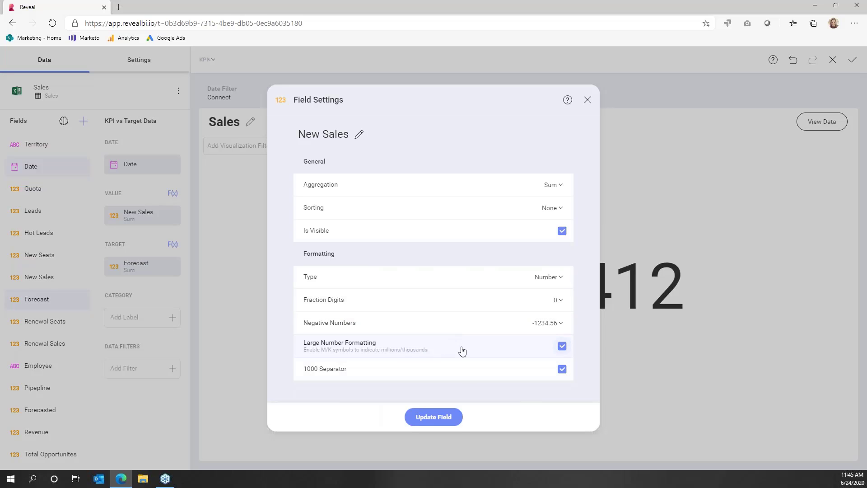
left_click(437, 415)
Set the KPI's goal period to Month to Date and rename the visualization as New Sales.
left_click(154, 61)
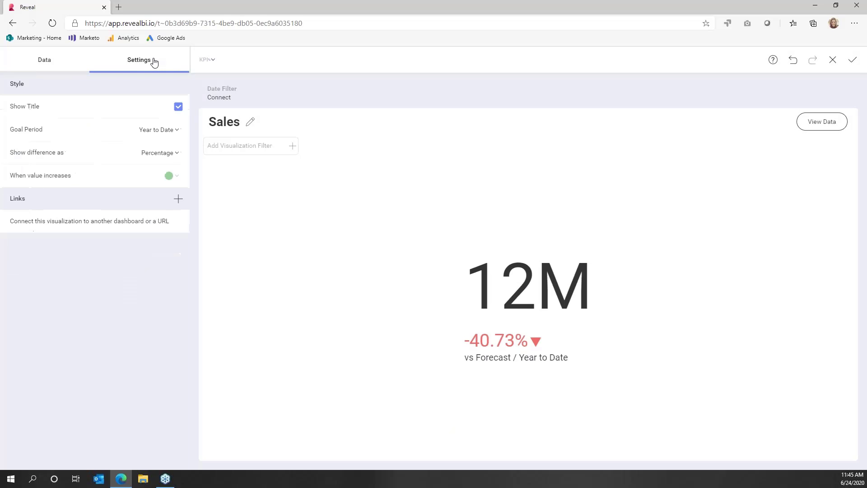
left_click(163, 129)
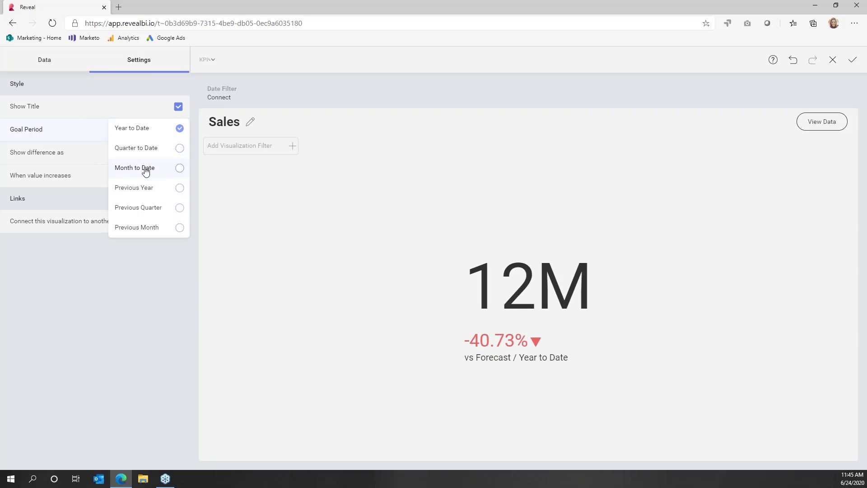
left_click(145, 169)
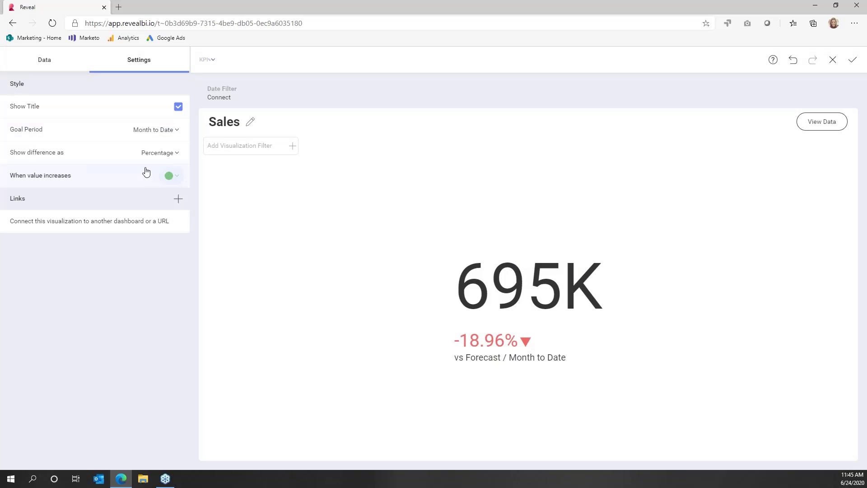
left_click(250, 119)
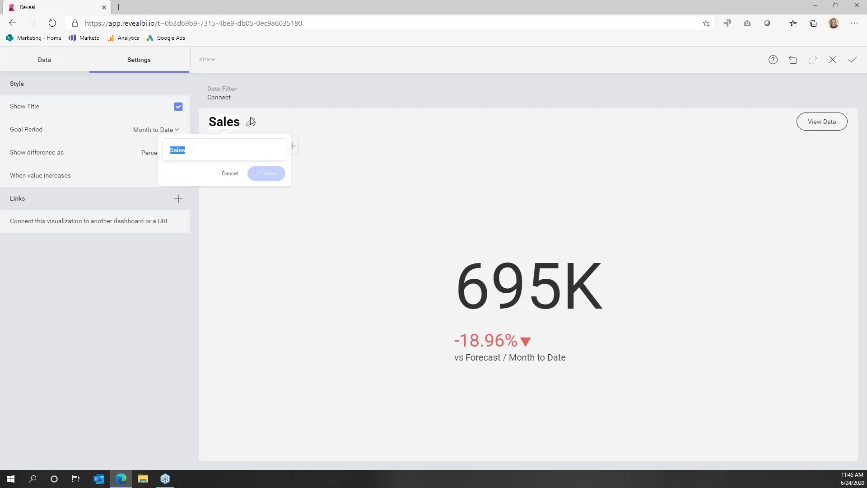
type("New Sales")
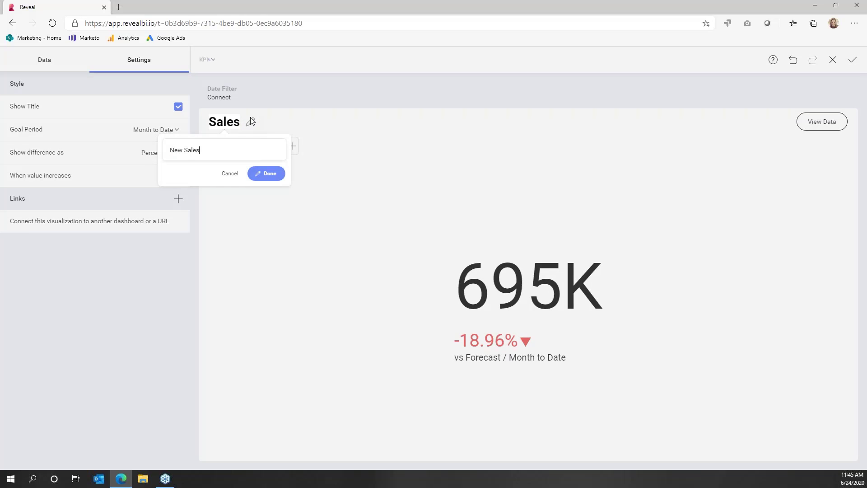
key("Return")
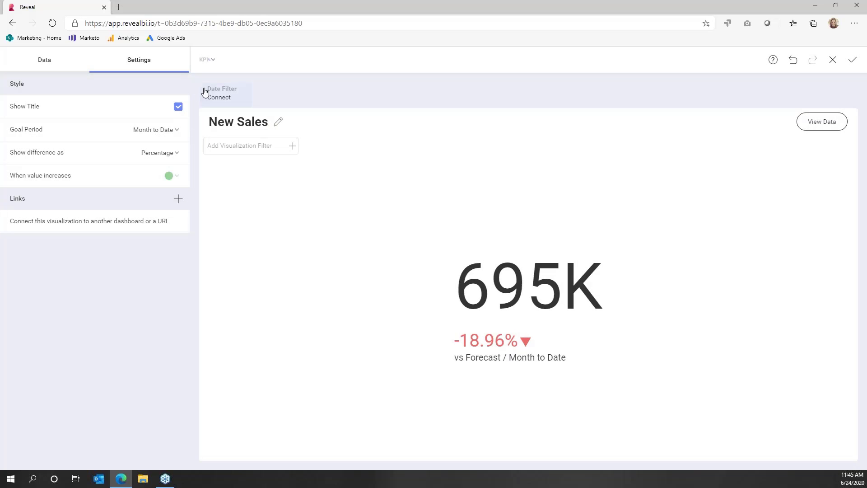
Connect the New Sales KPI to the dashboard's date filter and disconnect it again.
left_click(215, 98)
left_click(271, 95)
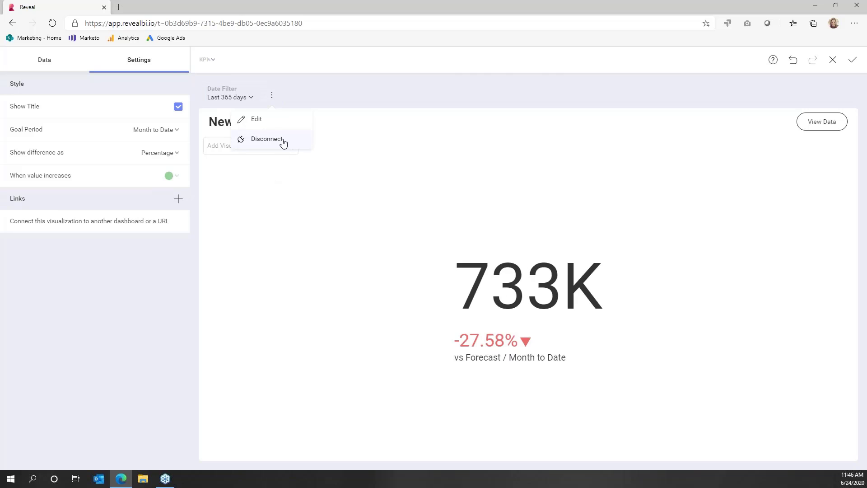
left_click(281, 141)
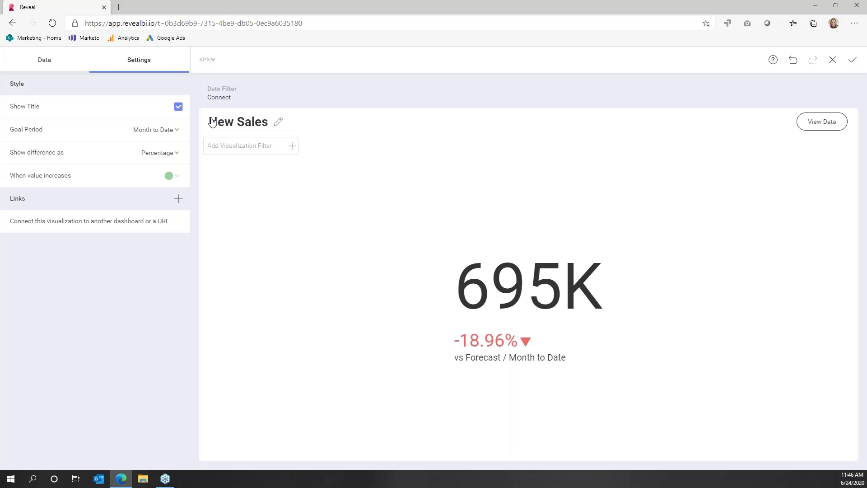
Apply the New Sales KPI to the dashboard, narrow its tile and place it first in the layout, before the pie chart.
left_click(852, 60)
scroll(396, 313, "down", 5)
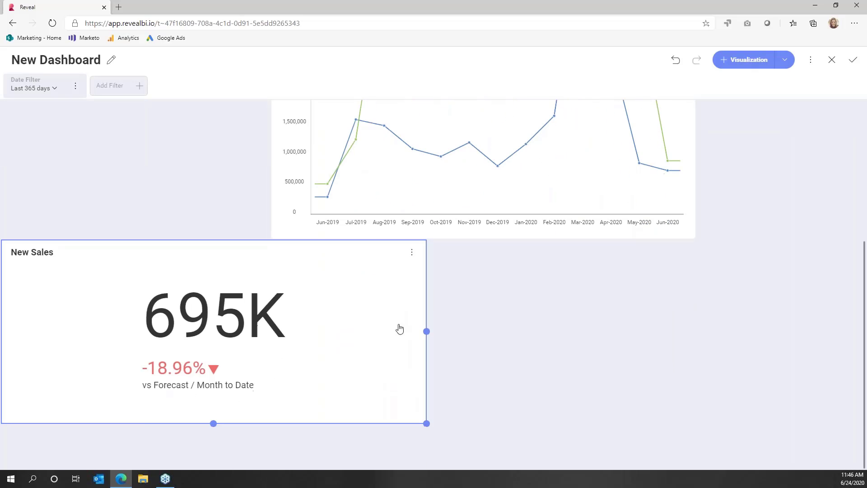
left_click_drag(427, 330, 264, 325)
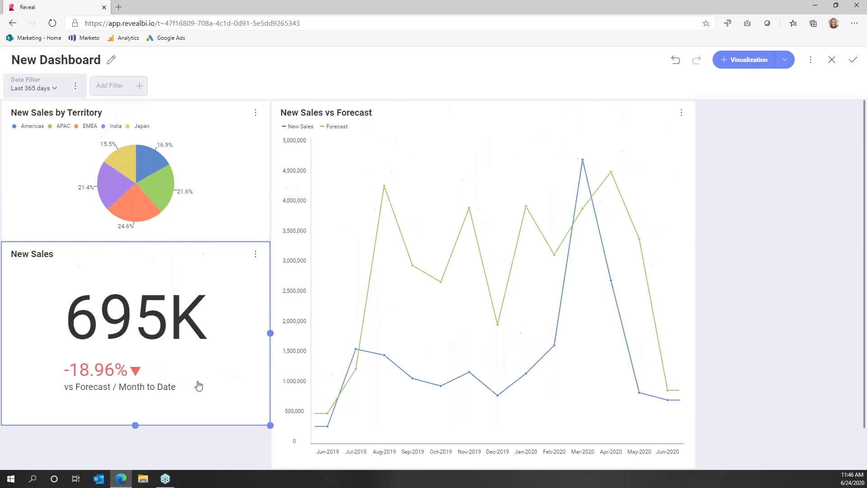
left_click_drag(199, 385, 228, 319)
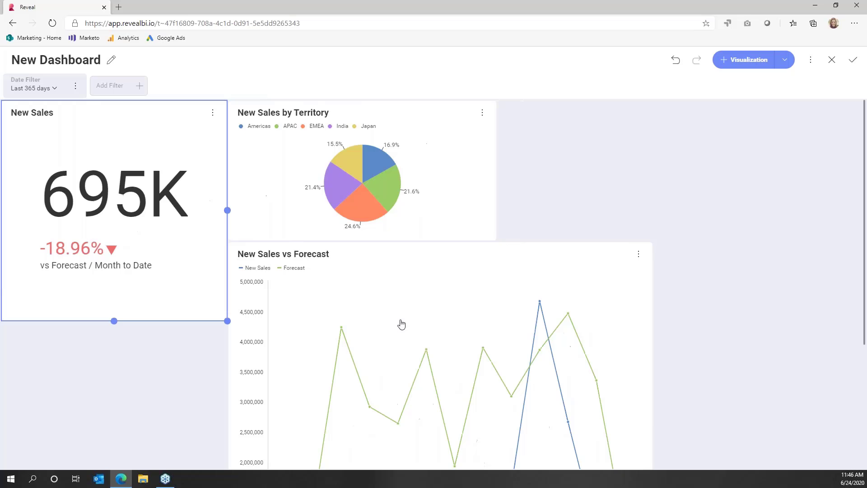
left_click(57, 88)
left_click(70, 110)
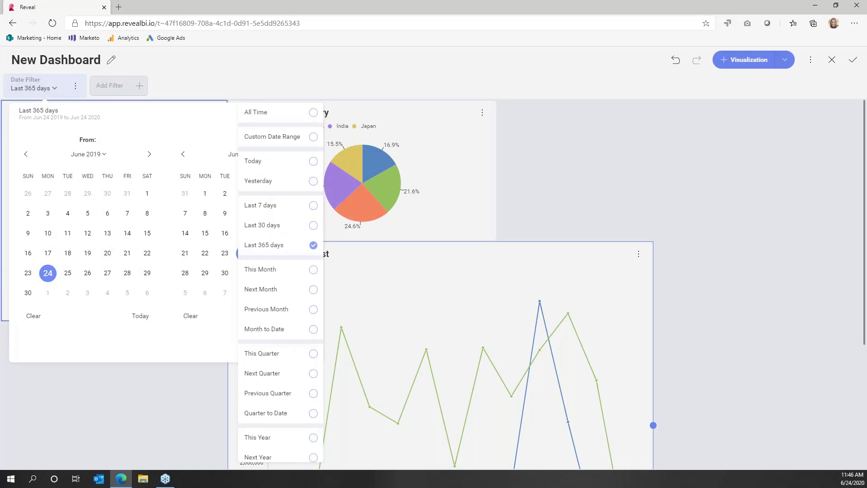
left_click(598, 193)
left_click(600, 193)
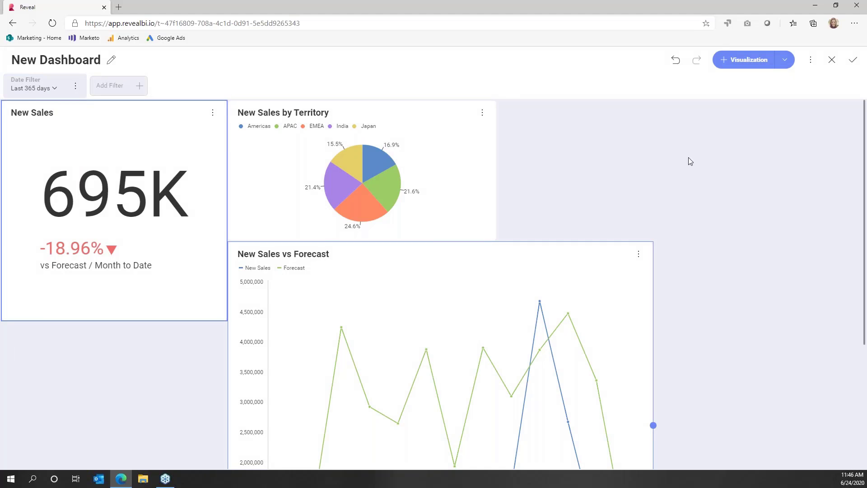
Reduce the height of the New Sales vs Forecast chart, keeping its width.
scroll(570, 432, "down", 1)
scroll(570, 431, "down", 2)
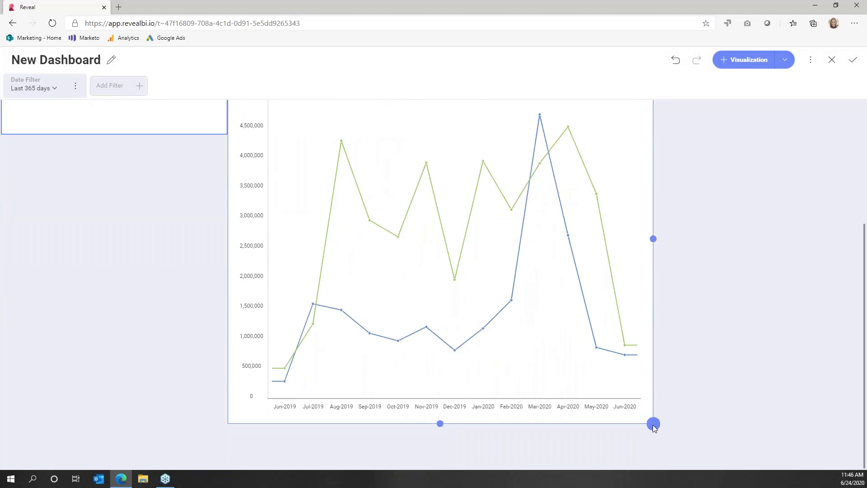
left_click_drag(654, 422, 653, 459)
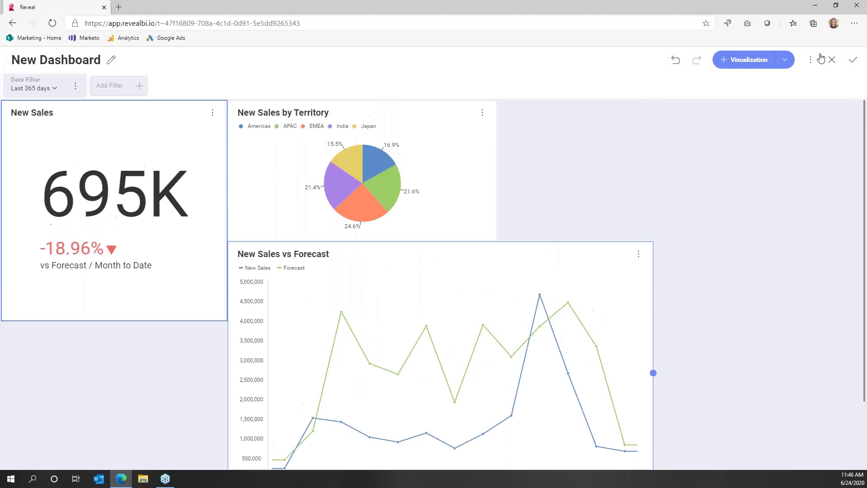
Save the dashboard as New Dashboard in the Webinars folder of My Stuff.
left_click(854, 64)
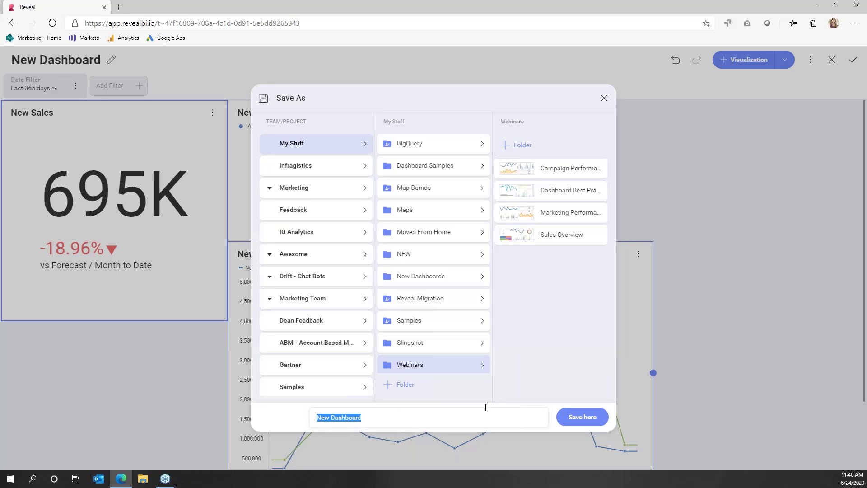
left_click(582, 417)
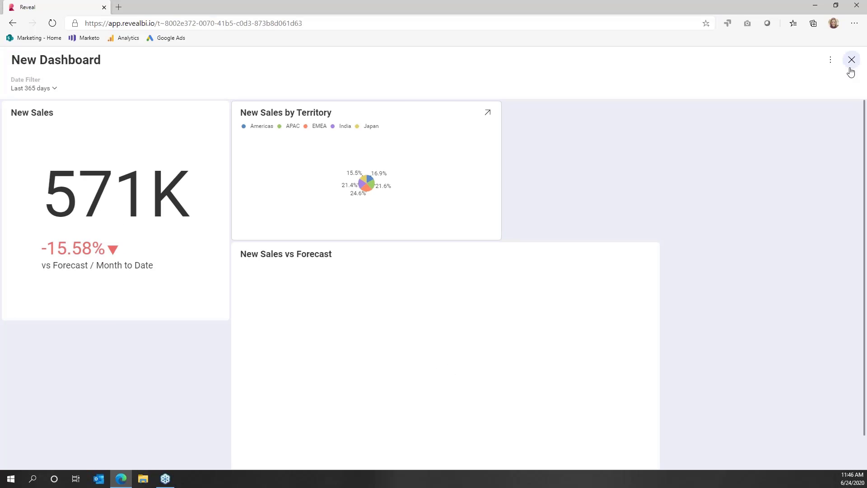
Close the dashboard and create a new team named Data-Driven with its privacy set to Private.
left_click(850, 70)
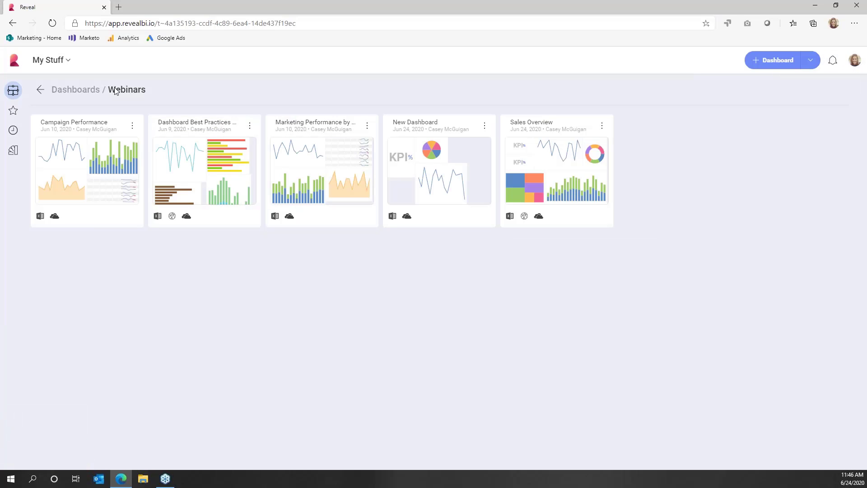
left_click(66, 62)
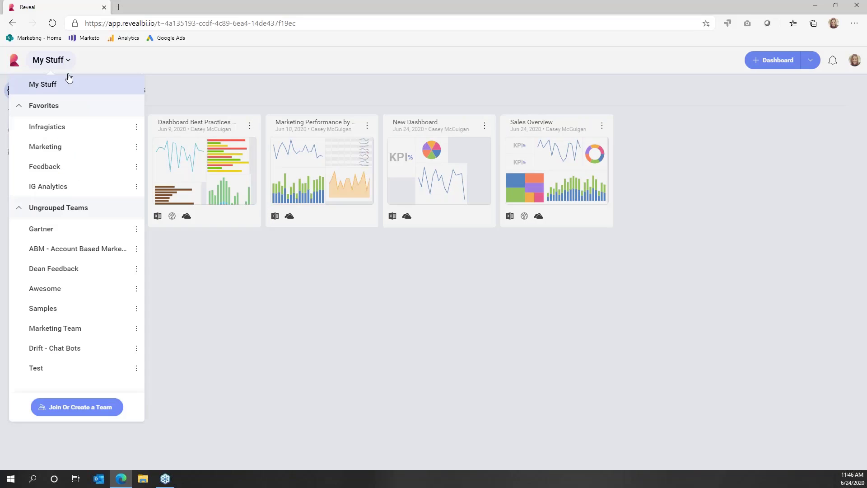
left_click(101, 408)
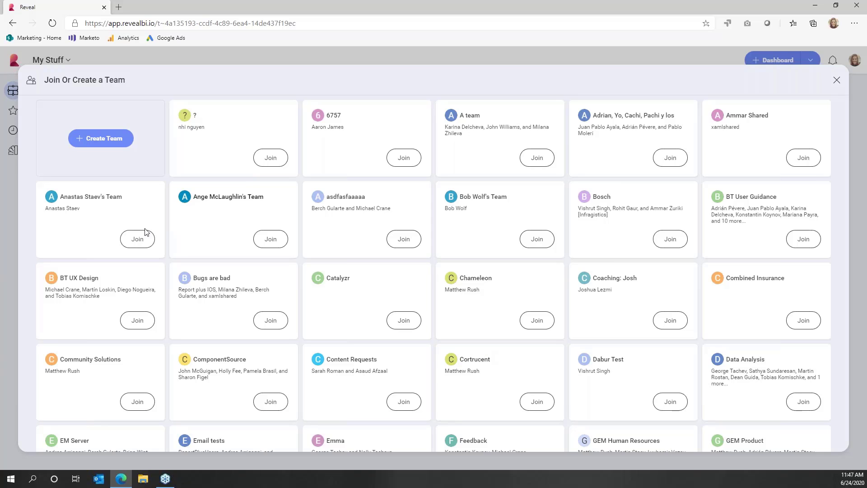
left_click(127, 144)
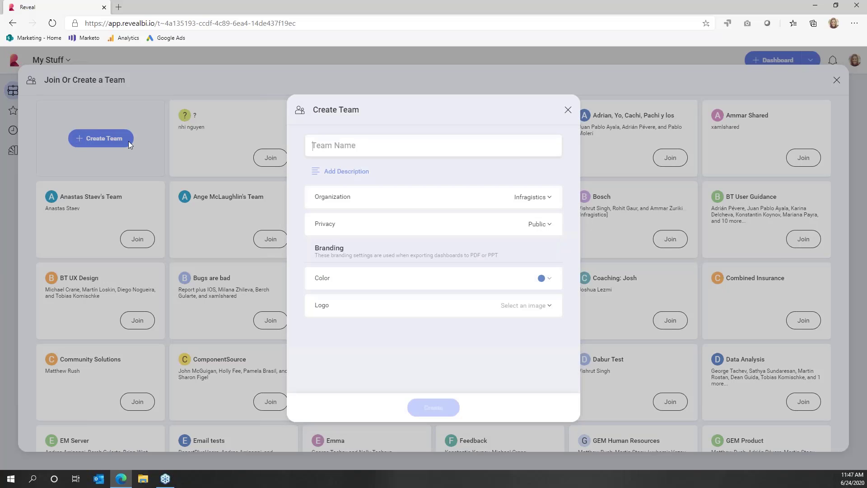
type("Data-D")
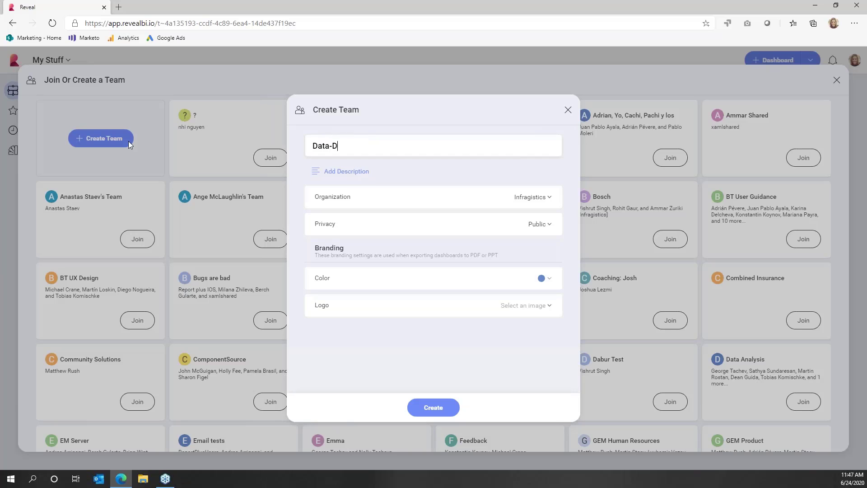
type("riven")
left_click(484, 229)
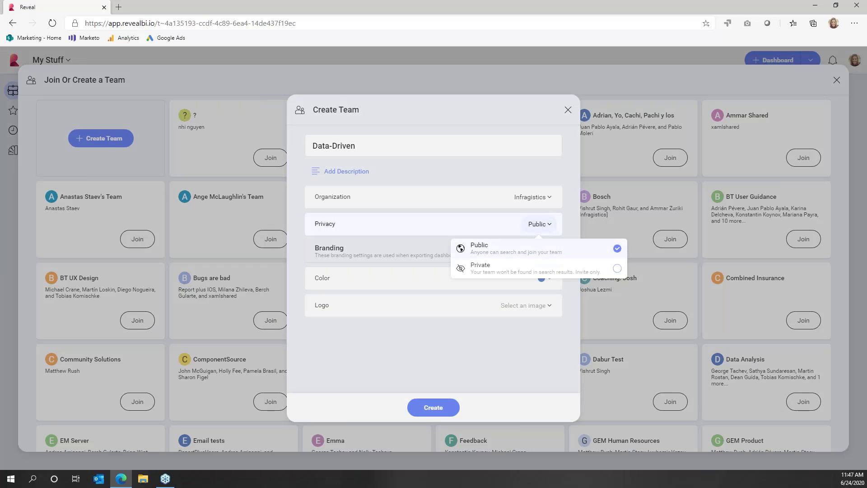
left_click(547, 271)
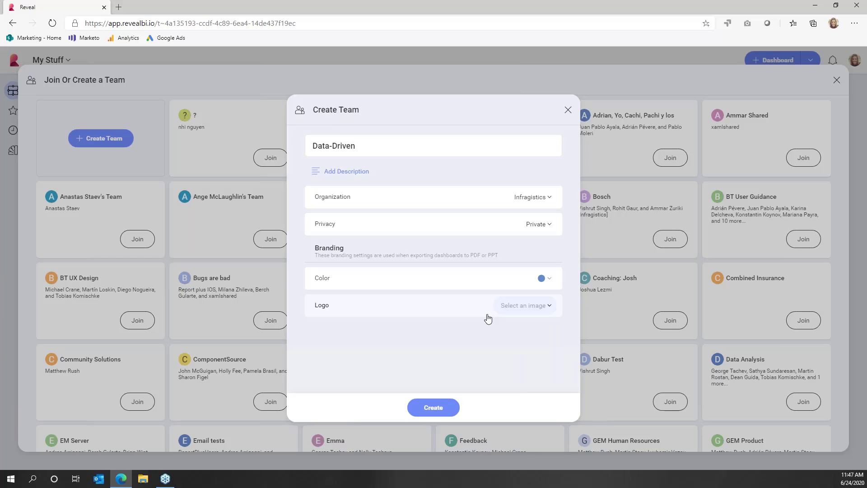
left_click(421, 408)
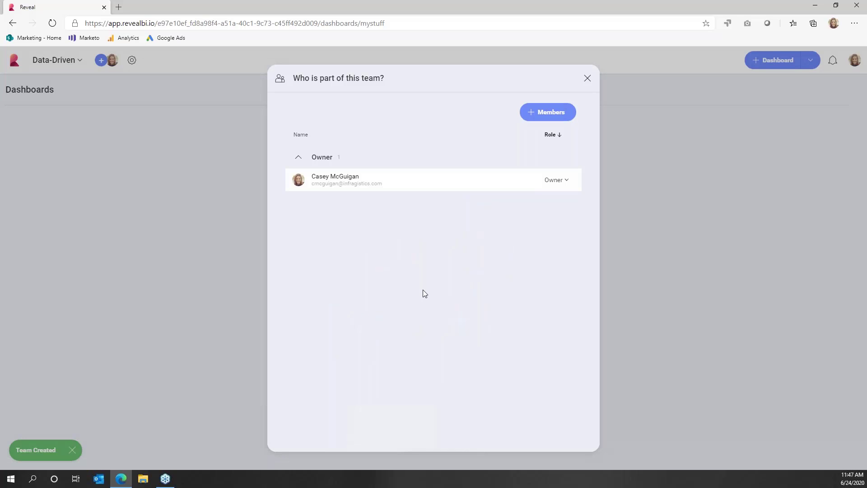
Search for a colleague by name and invite them to the Data-Driven team with the Member role.
left_click(558, 117)
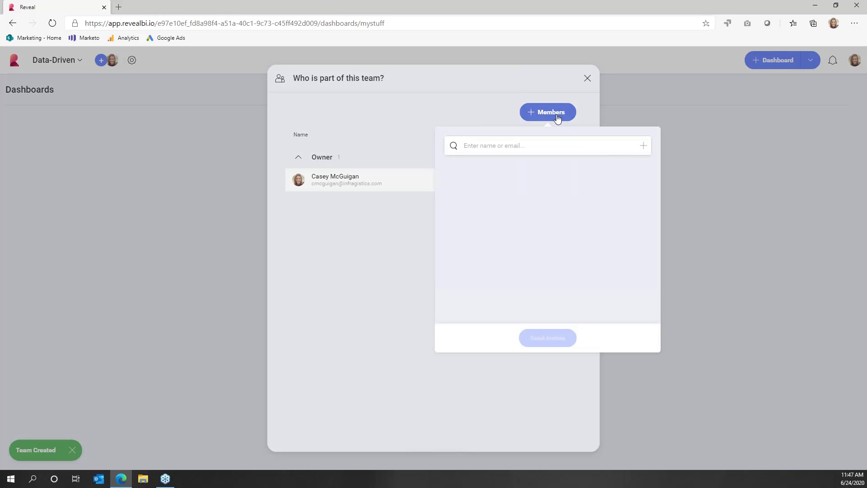
type("Jas")
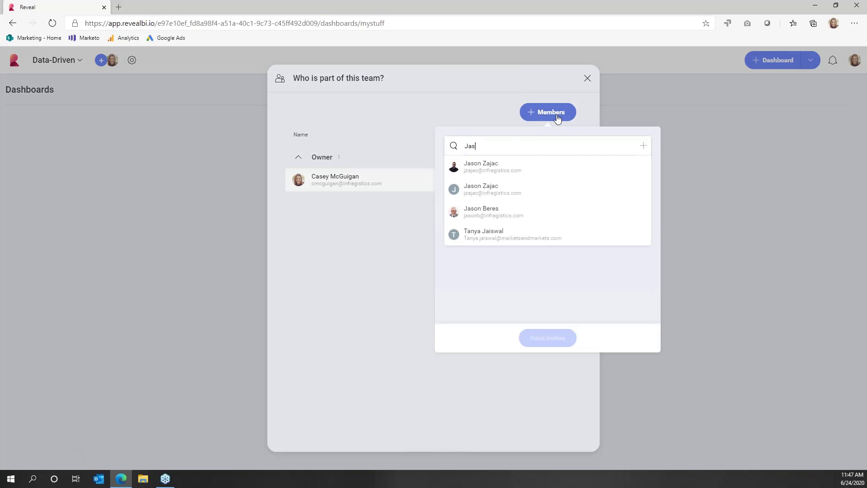
key("BackSpace")
key("BackSpace")
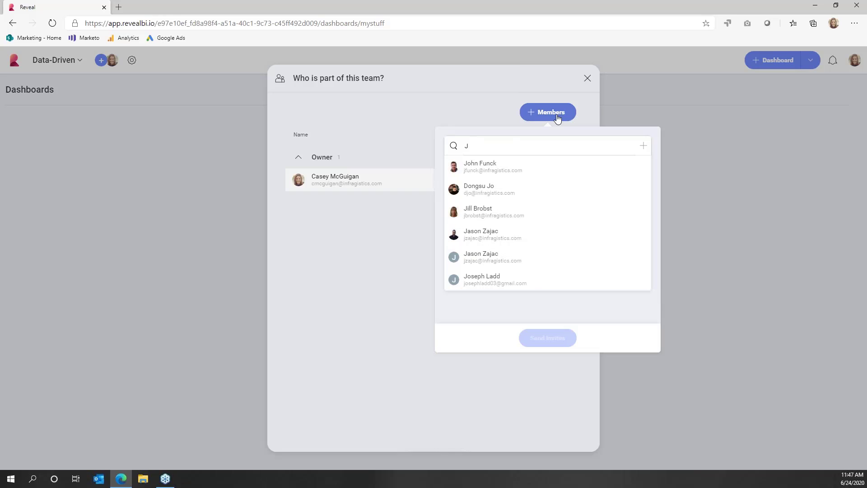
type("as")
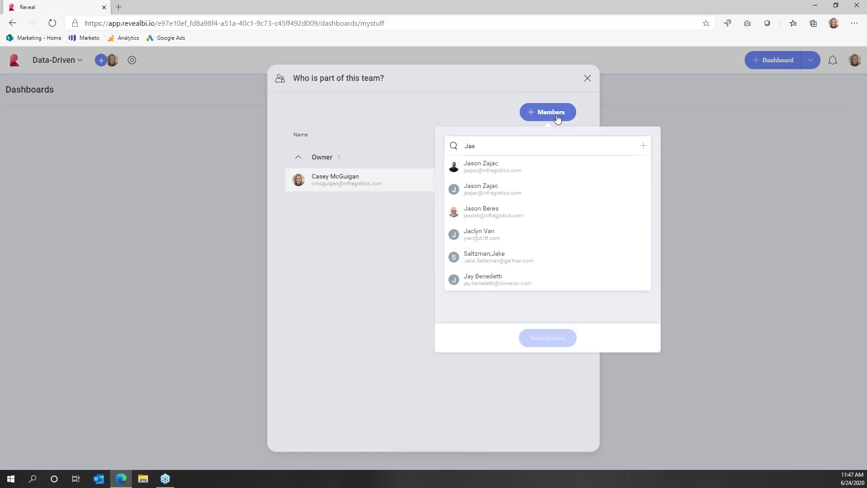
left_click(522, 209)
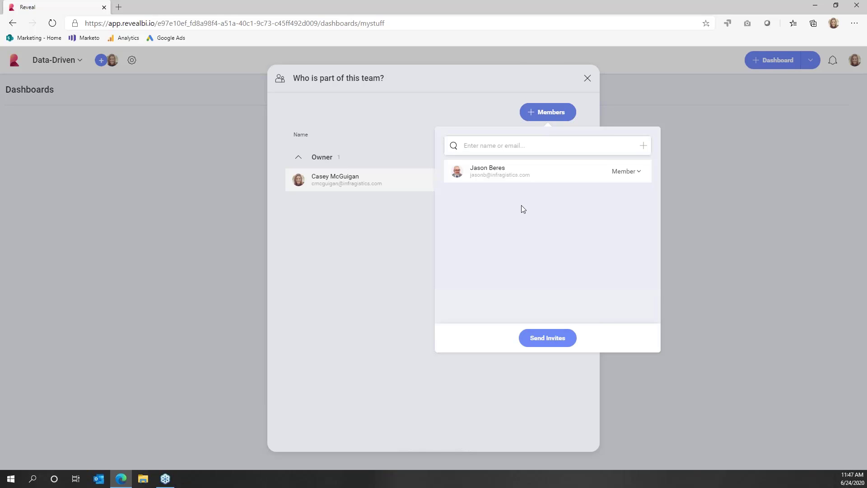
left_click(639, 172)
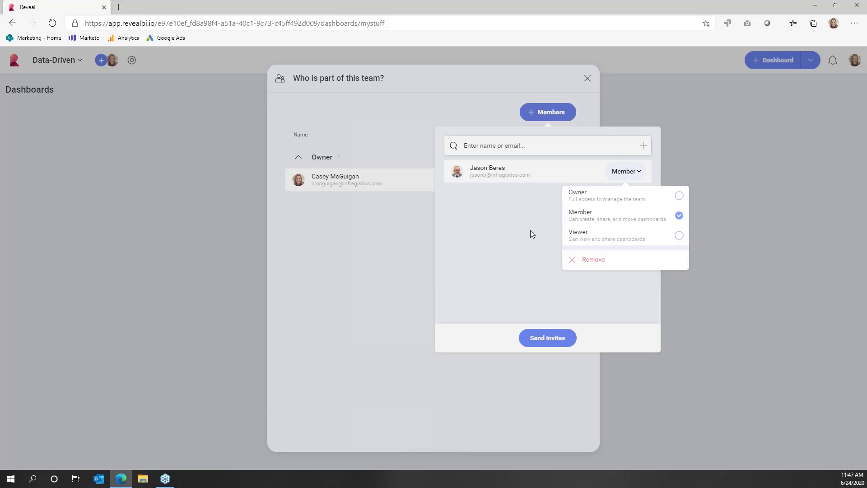
left_click(550, 219)
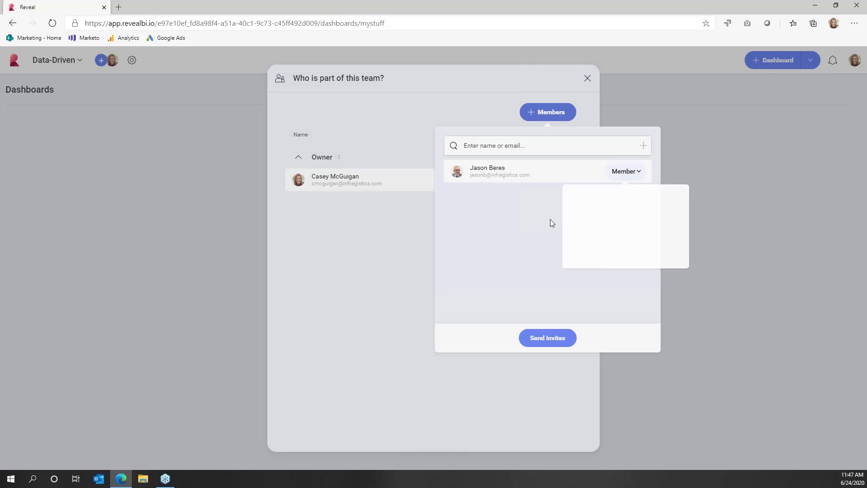
left_click(539, 341)
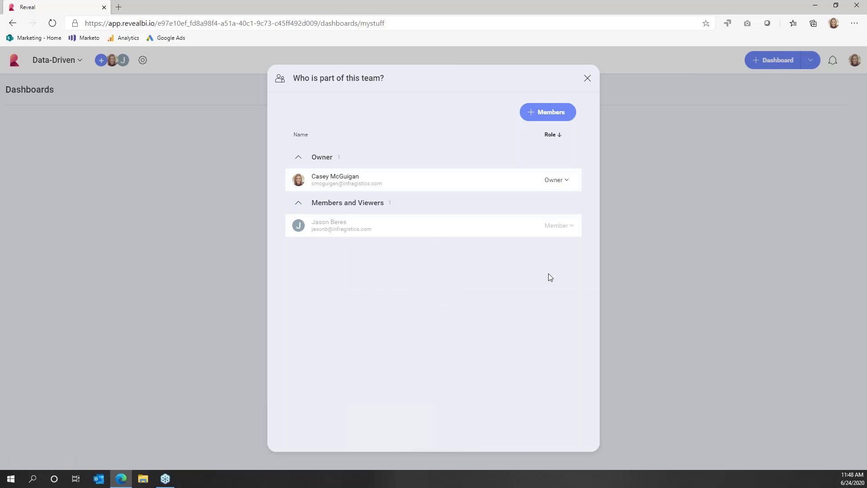
left_click(587, 79)
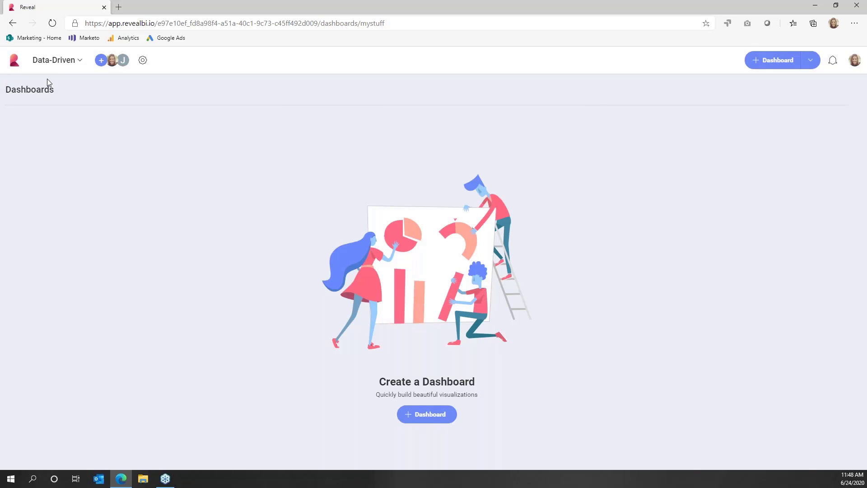
Move the Sales Overview dashboard from the Webinars folder of My Stuff to the Data-Driven team.
left_click(19, 66)
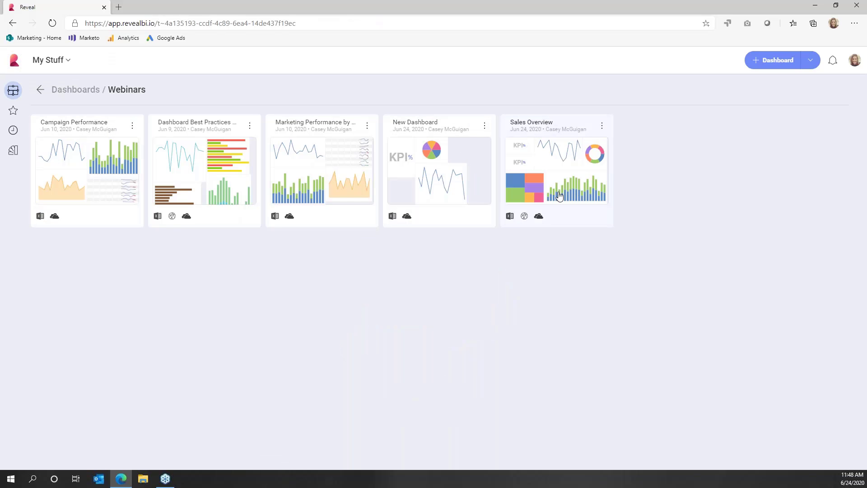
left_click(601, 126)
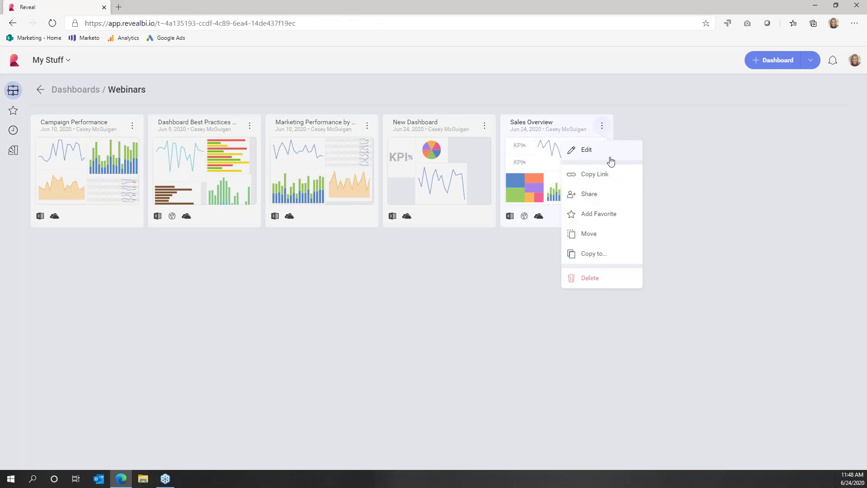
left_click(597, 232)
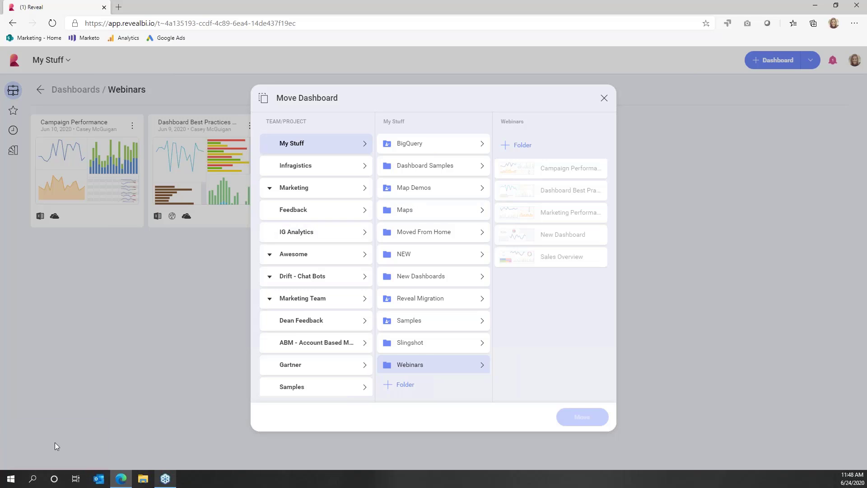
scroll(338, 196, "down", 2)
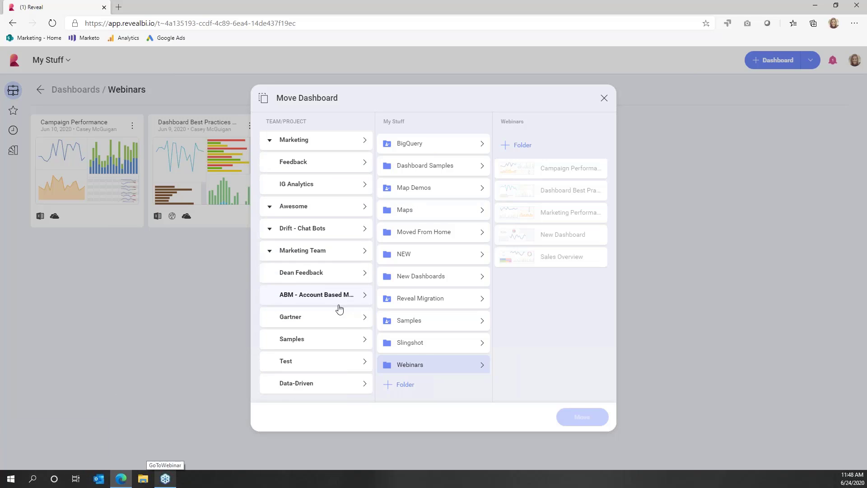
left_click(316, 384)
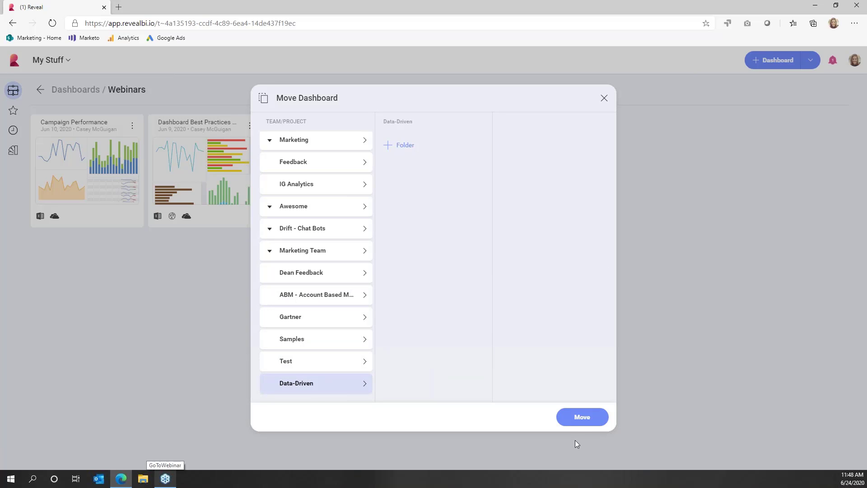
left_click(580, 417)
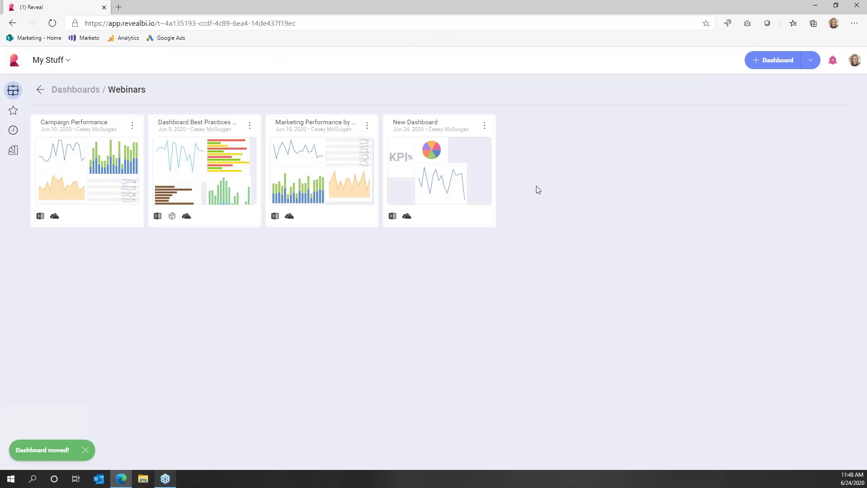
Go to the Data-Driven team's dashboards and check the notifications.
left_click(46, 67)
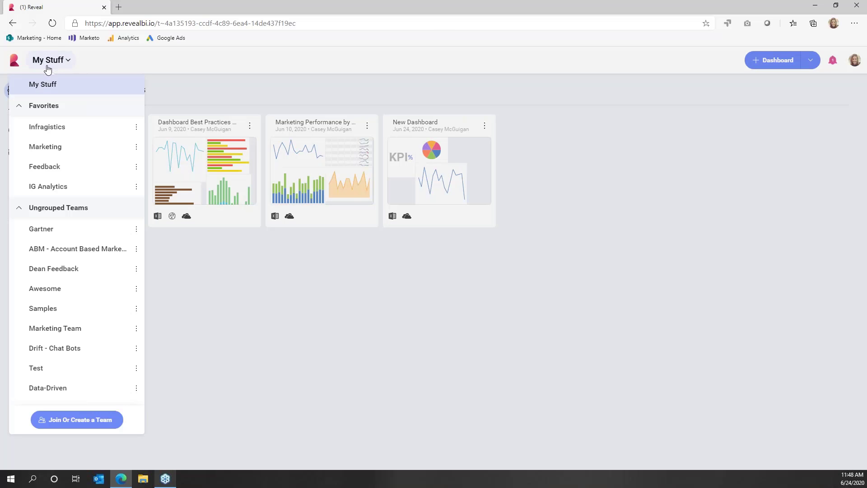
left_click(60, 386)
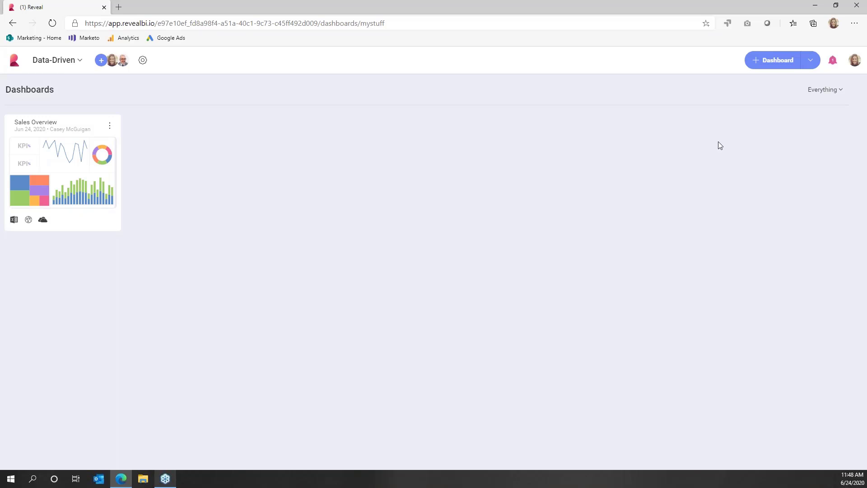
left_click(833, 60)
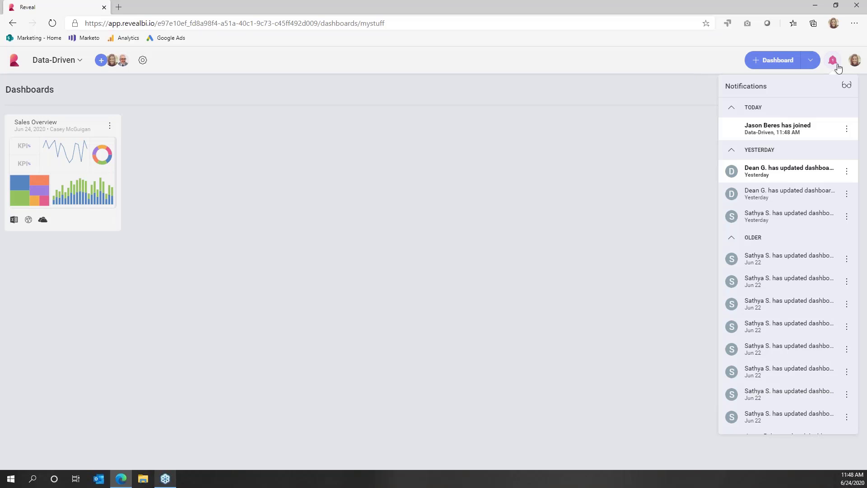
left_click(674, 138)
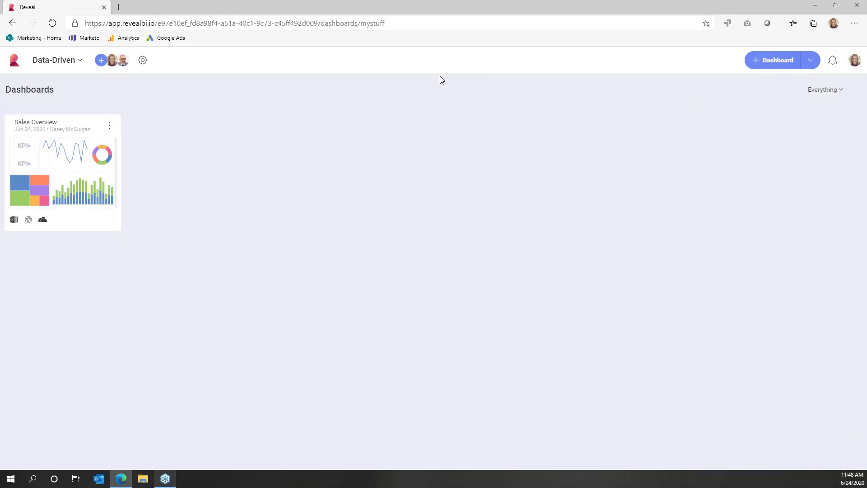
Review the Data-Driven team's settings and its list of members and roles.
left_click(143, 60)
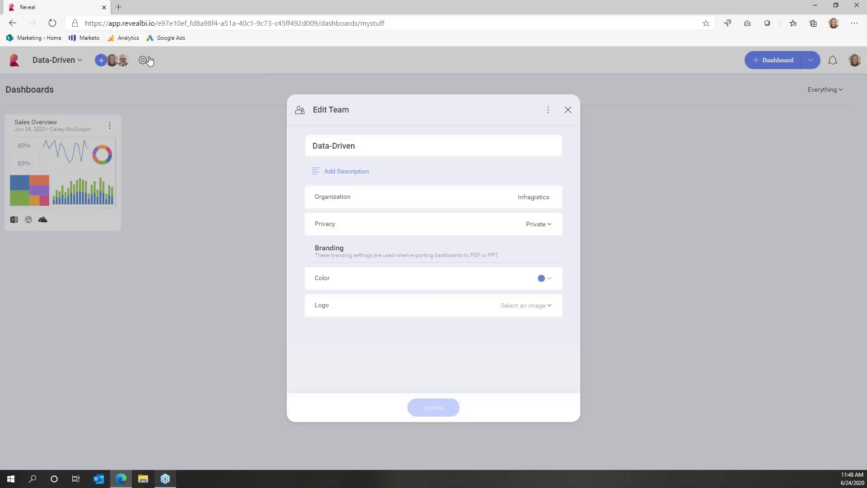
left_click(568, 109)
left_click(113, 60)
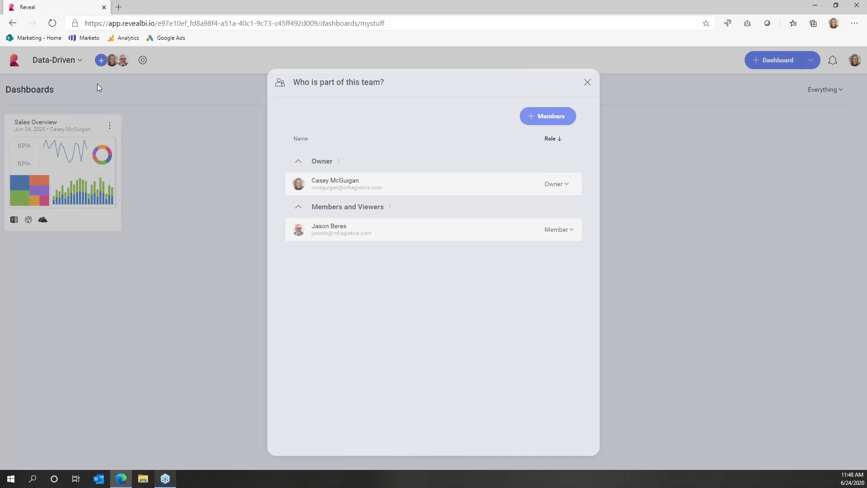
left_click(587, 78)
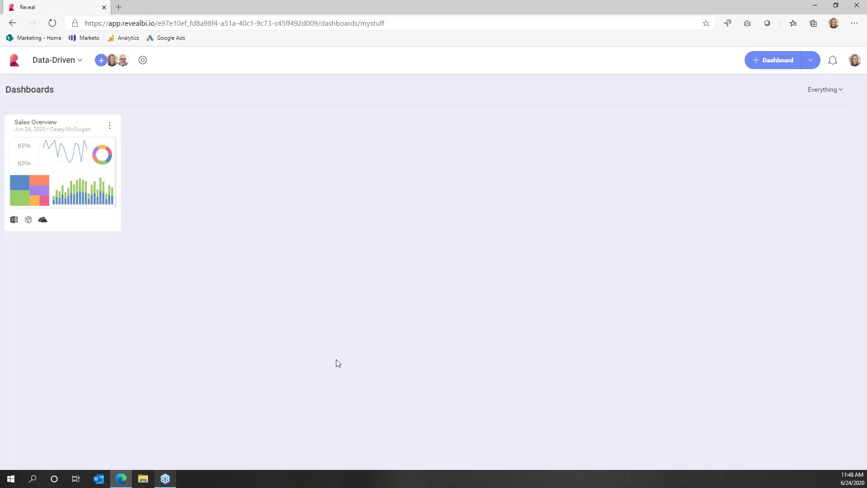
View the actions available for the Sales Overview dashboard in the team's list and inside the opened dashboard.
left_click(111, 131)
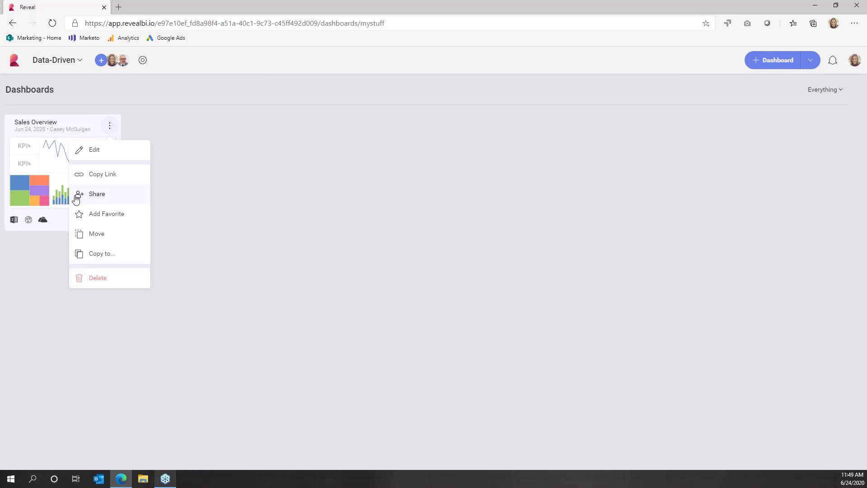
left_click(269, 197)
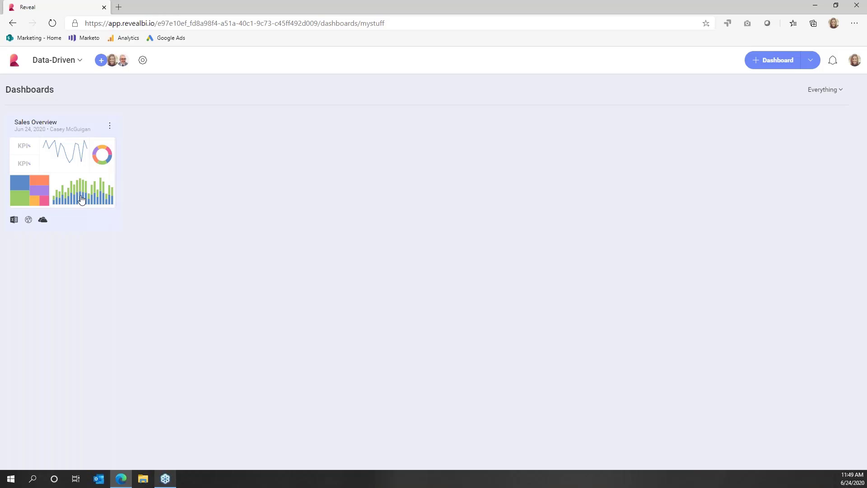
left_click(81, 199)
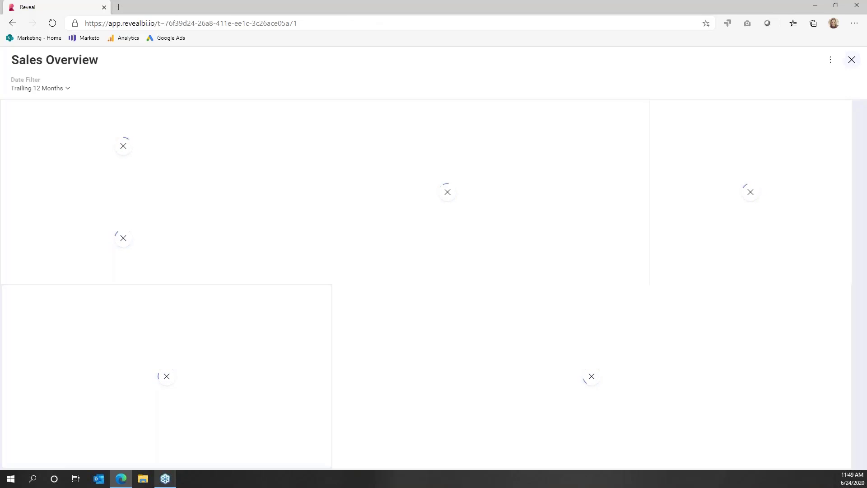
left_click(830, 62)
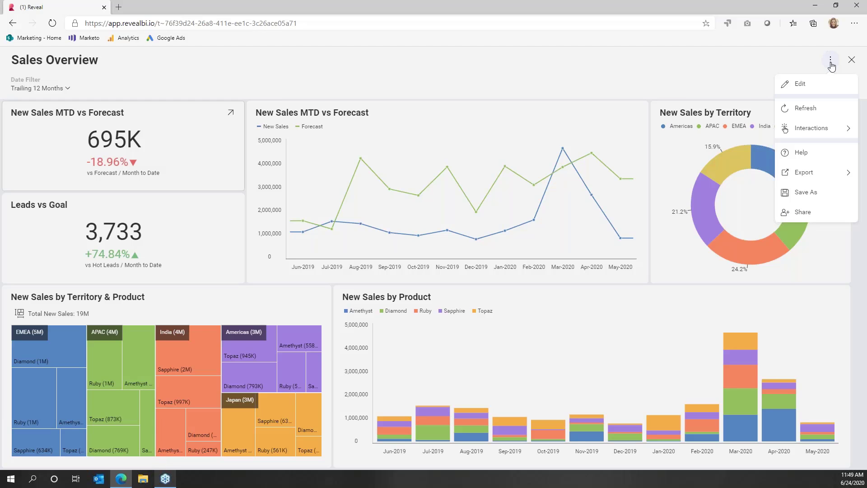
left_click(700, 84)
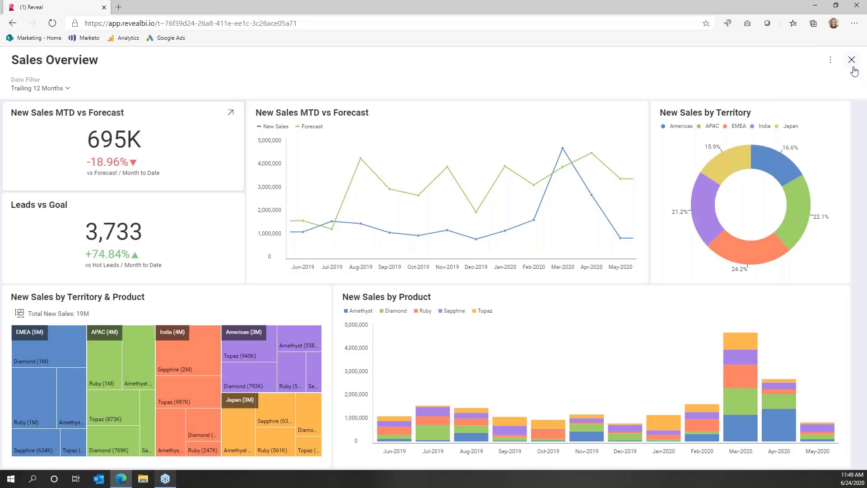
Return from the Sales Overview dashboard to the Data-Driven team's dashboards and check the latest notifications.
left_click(830, 60)
left_click(787, 71)
left_click(851, 62)
left_click(832, 62)
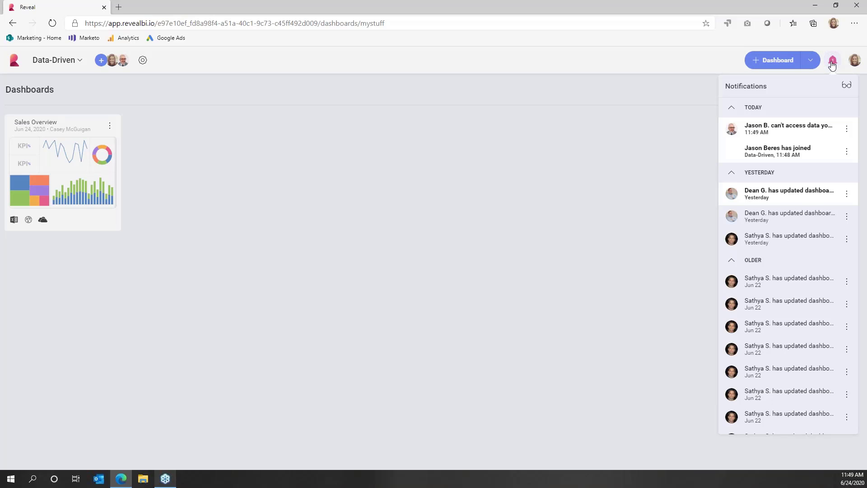
left_click(617, 137)
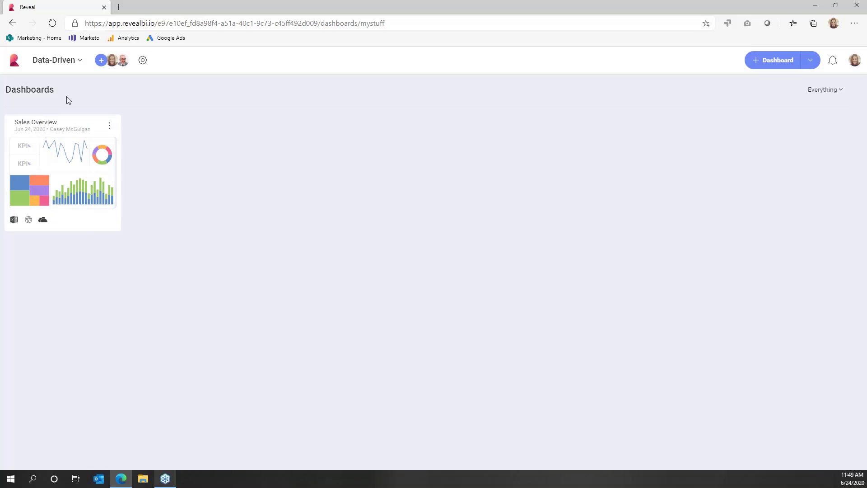
Open the Sales Overview dashboard, set up a PowerPoint export and look through its slides.
left_click(42, 197)
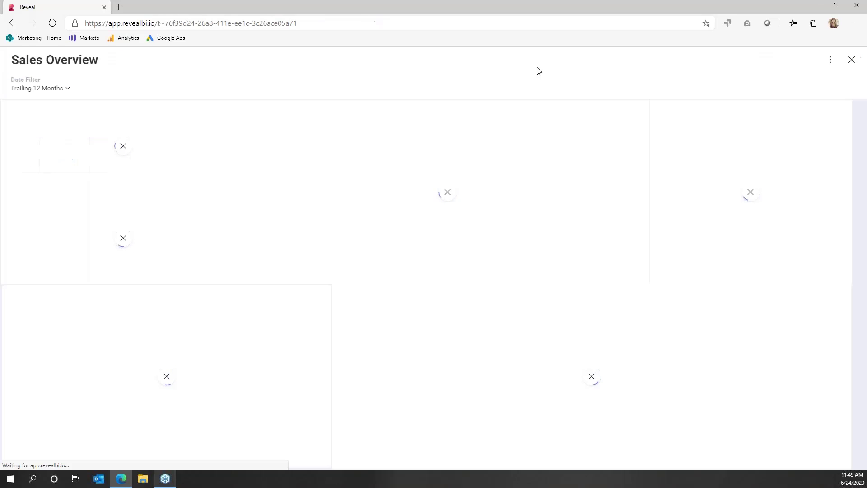
left_click(829, 62)
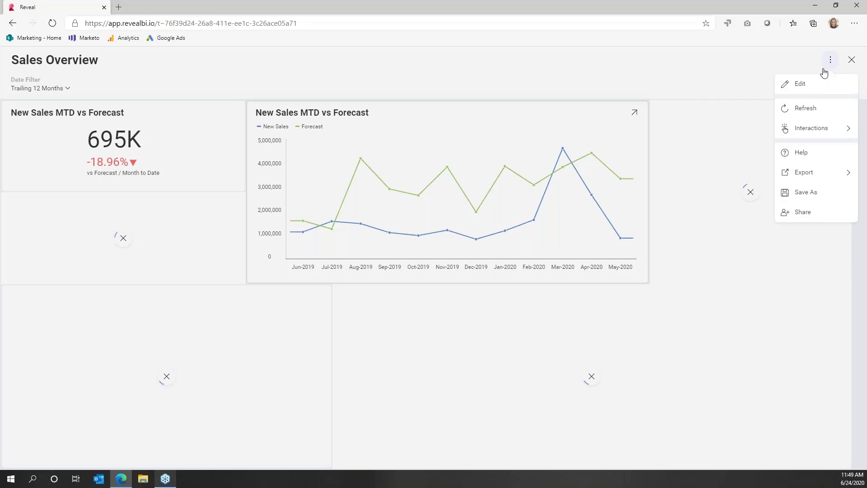
left_click(810, 179)
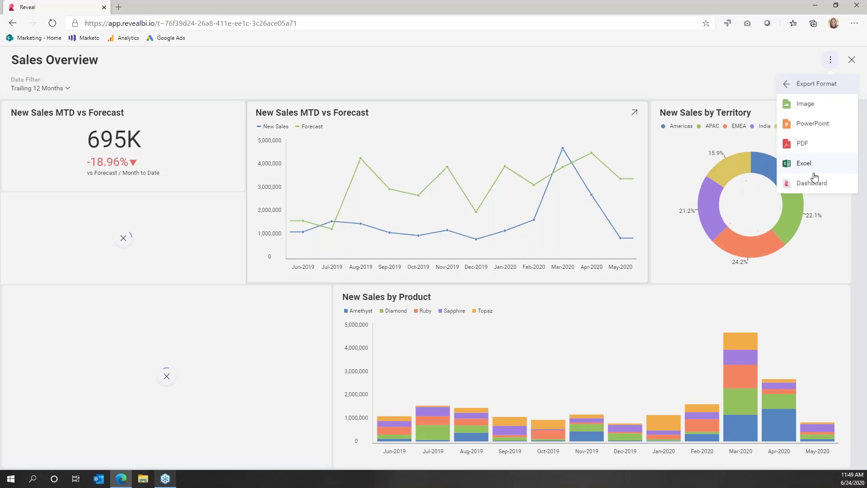
left_click(837, 134)
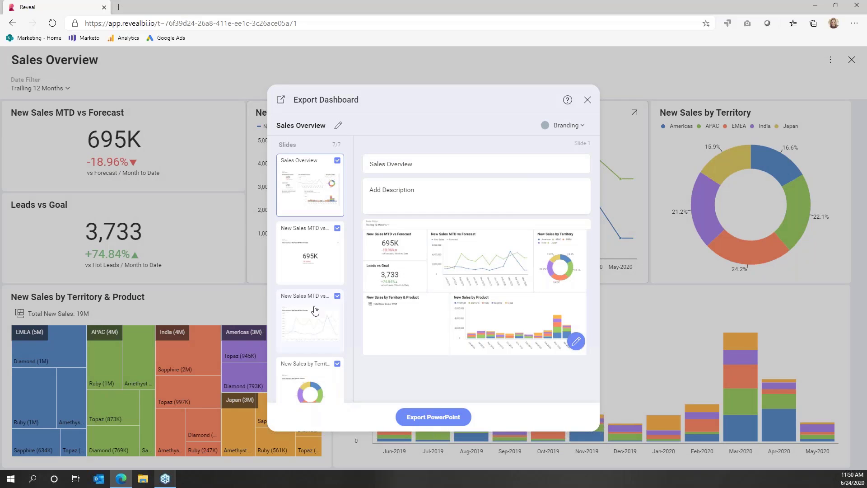
scroll(307, 317, "down", 5)
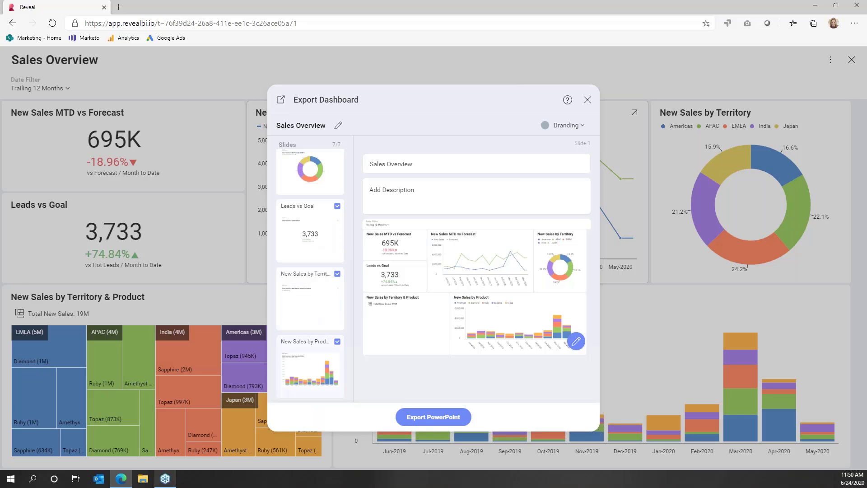
scroll(306, 381, "down", 1)
scroll(305, 382, "up", 6)
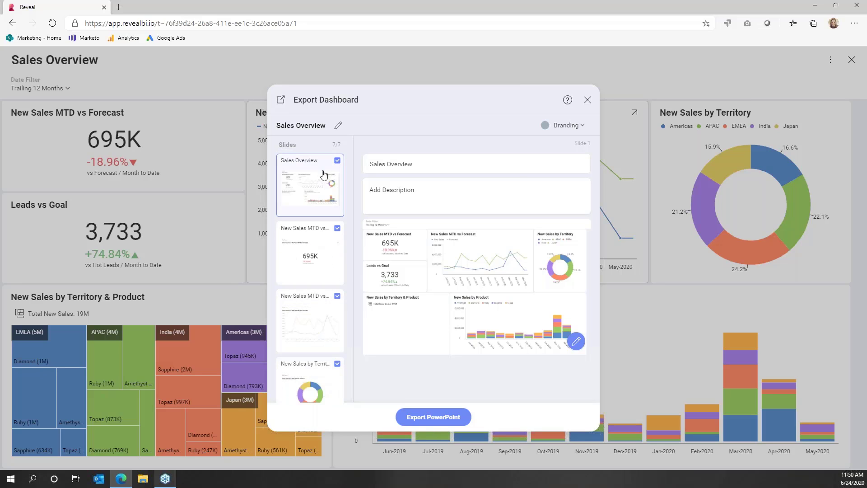
Annotate the New Sales MTD vs Forecast line chart slide with an arrow pointing down to the Forecast low at Dec-2019.
left_click(324, 296)
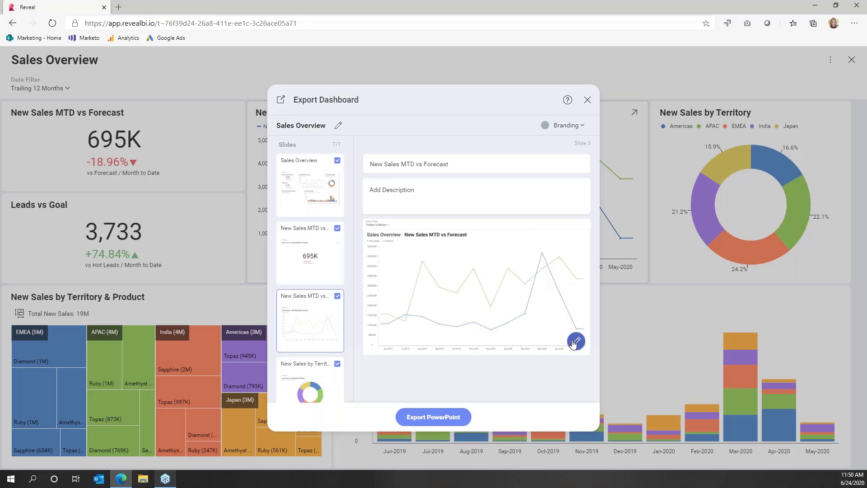
left_click(575, 342)
left_click(36, 78)
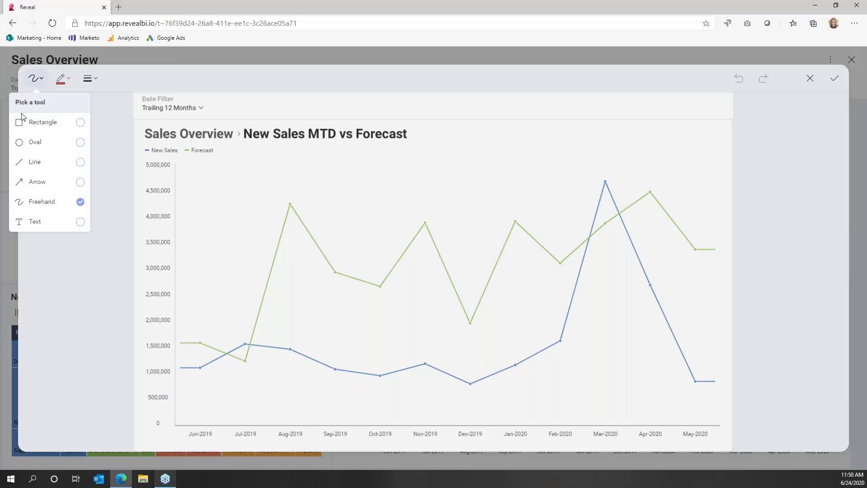
left_click(30, 182)
left_click_drag(514, 180, 472, 290)
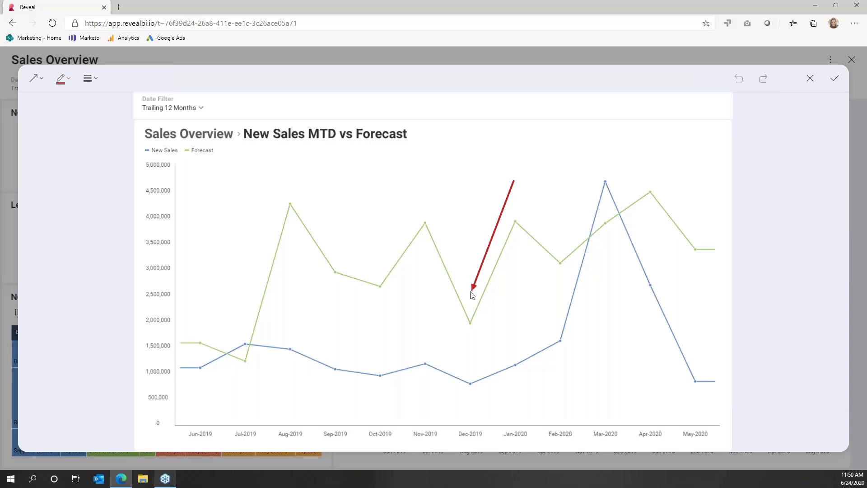
Add the text note "Why is this so low?" at the tail of the arrow and apply the annotations to the slide.
left_click(34, 81)
left_click(47, 222)
left_click(558, 155)
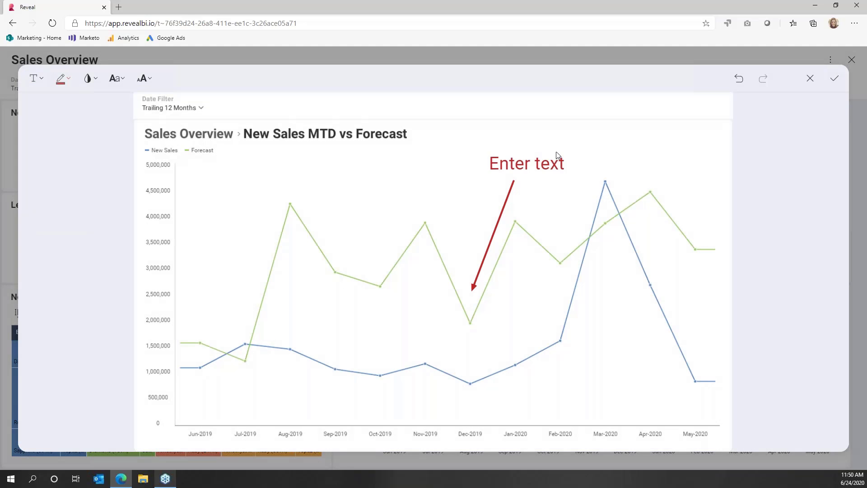
type("Why")
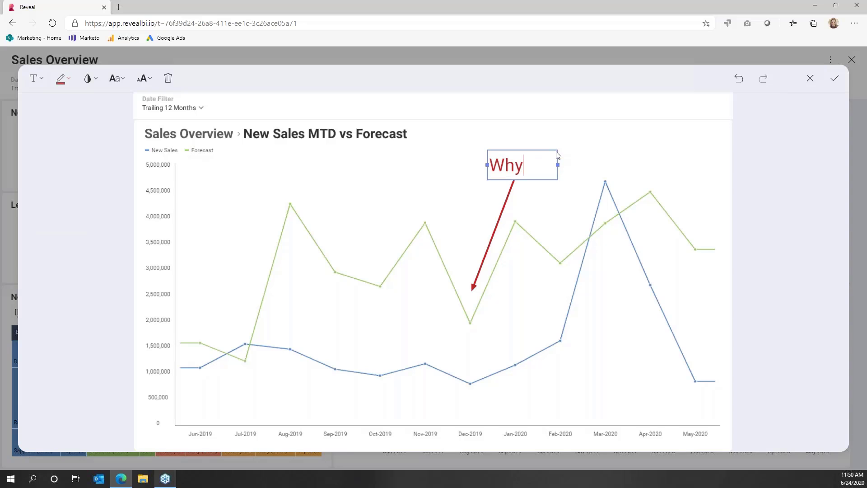
type(" is this")
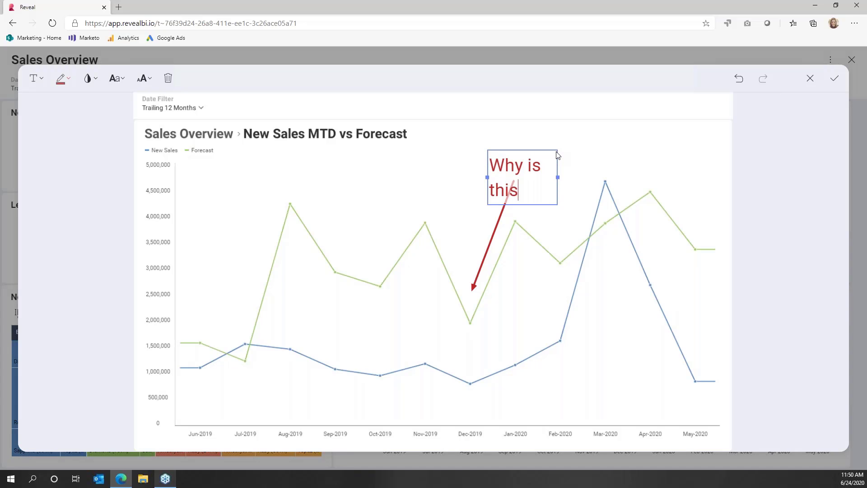
type(" so loe")
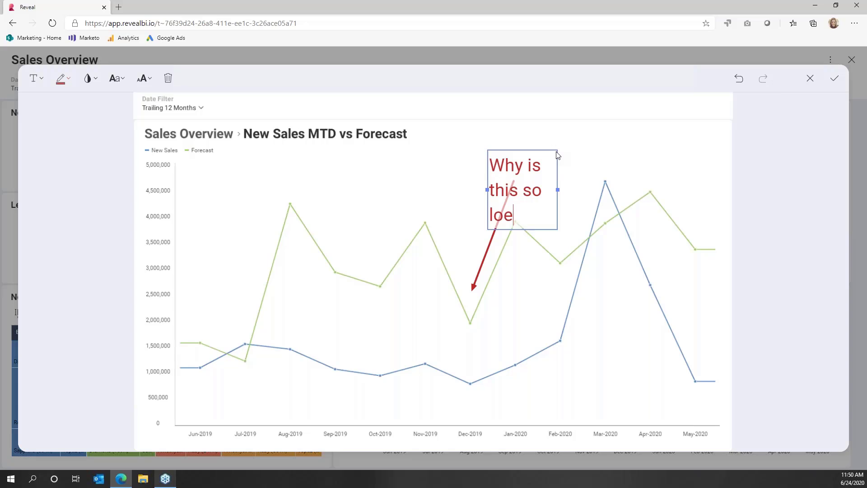
key("BackSpace")
type("w?")
left_click(834, 80)
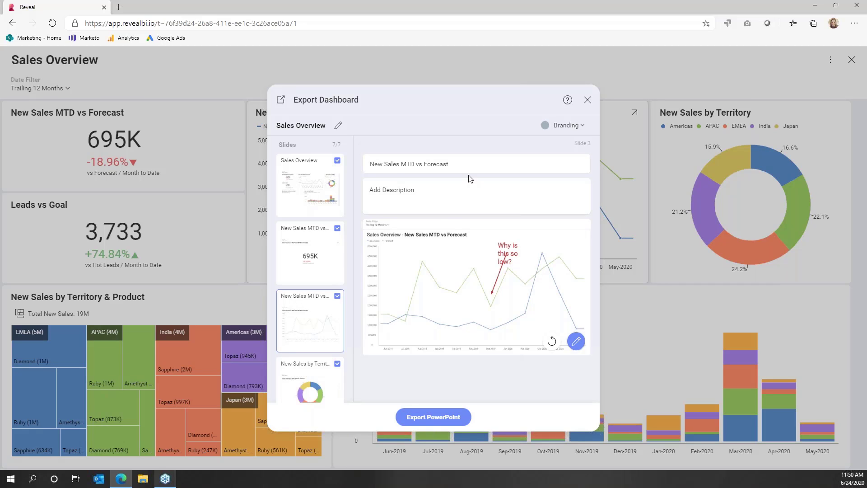
Check the export's branding options, leave the export without creating the PowerPoint and close the dashboard.
left_click(545, 126)
left_click(505, 118)
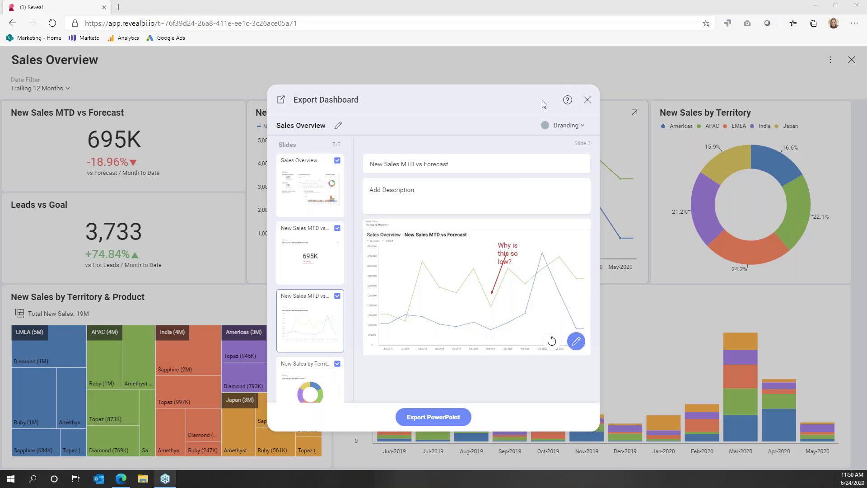
left_click(587, 100)
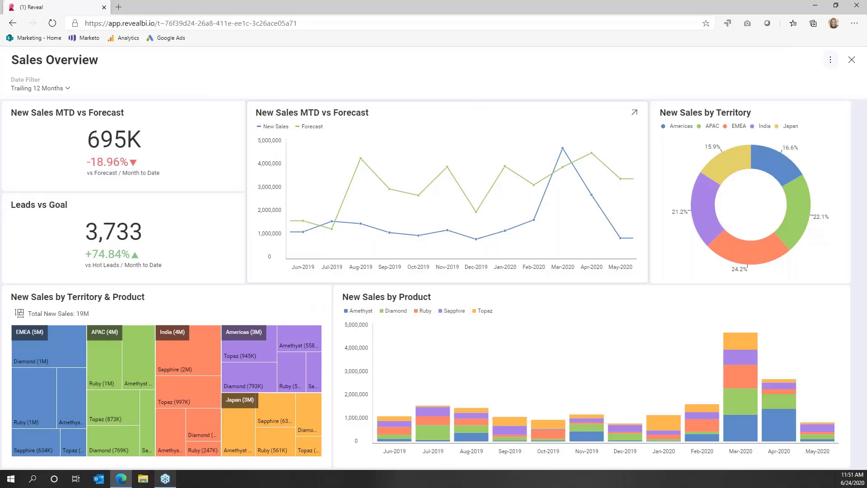
left_click(852, 61)
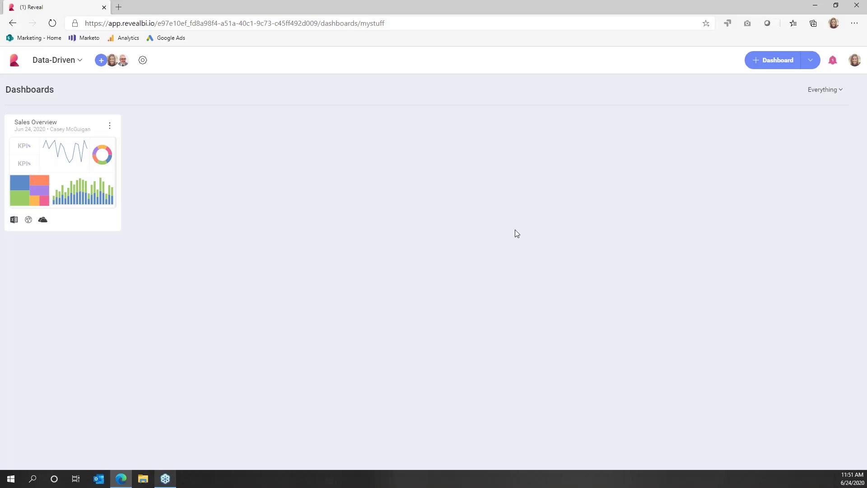
Open the notification about the member's data access problem, read the help on the Samples.xlsx connection and close the dashboard without updating.
left_click(832, 61)
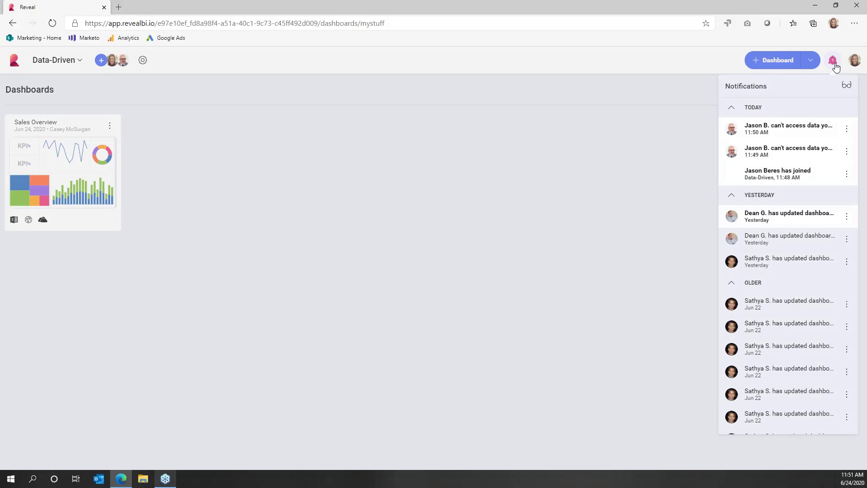
left_click(778, 135)
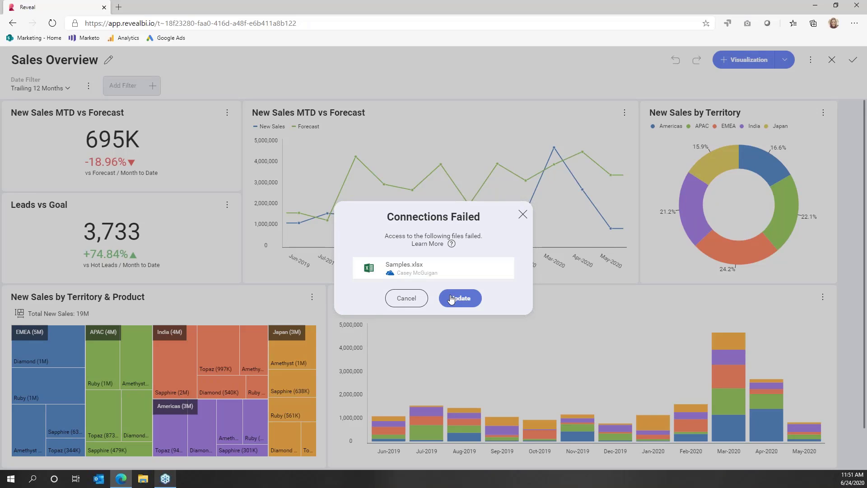
mouse_move(452, 248)
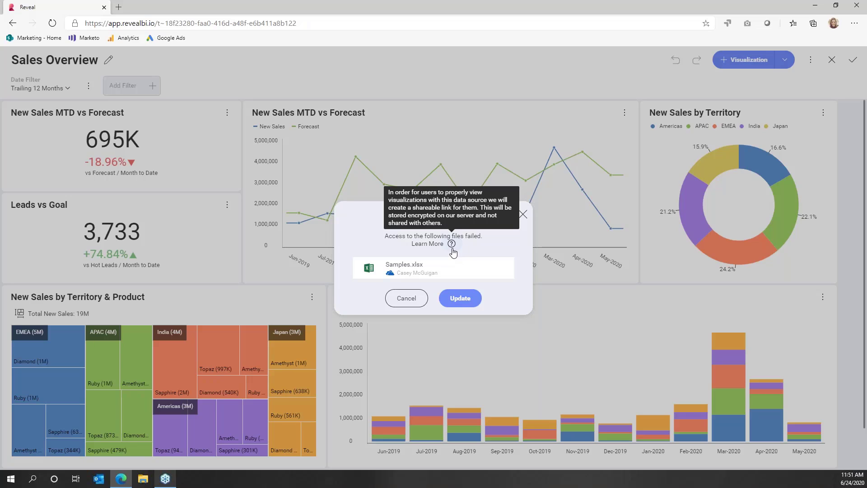
left_click(522, 215)
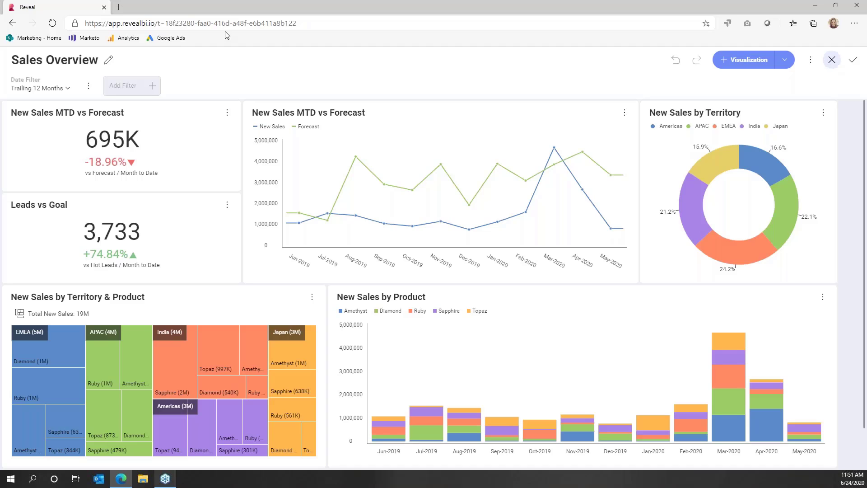
left_click(852, 60)
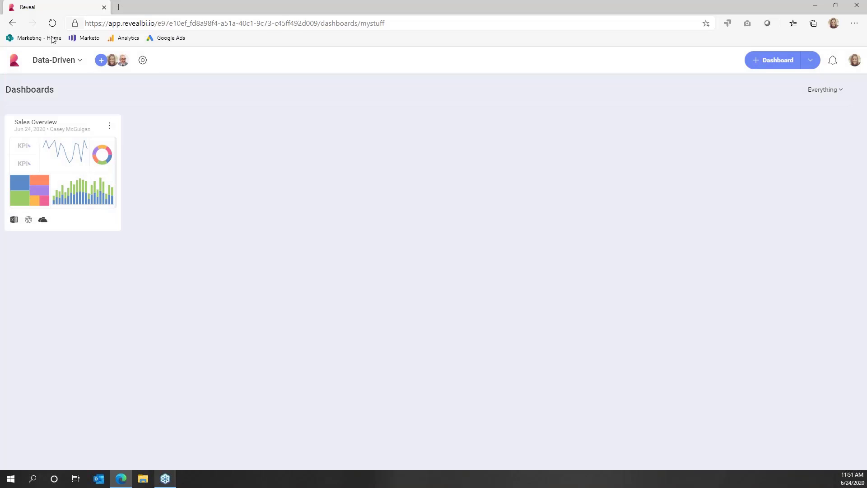
Open the Marketing sample dashboard from the Samples of My Stuff.
left_click(15, 61)
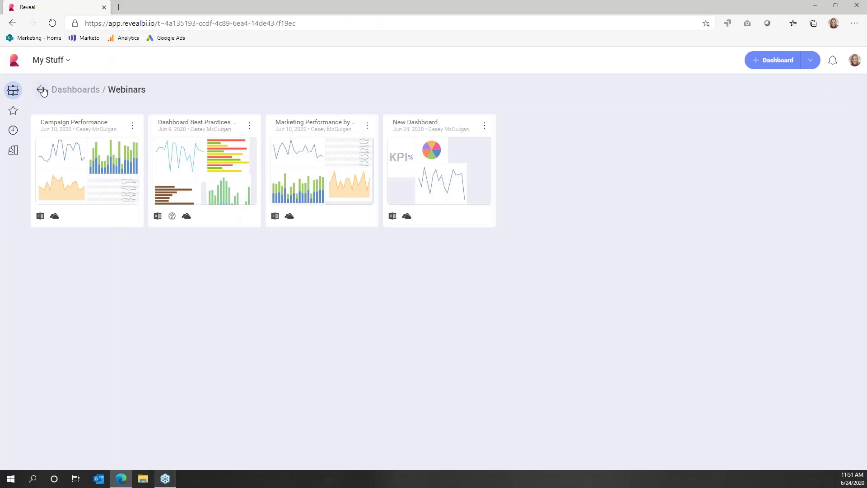
left_click(42, 90)
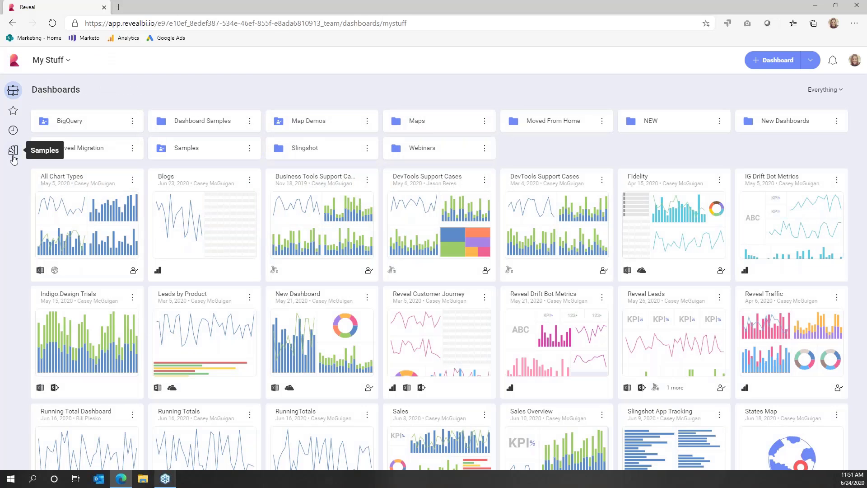
left_click(13, 158)
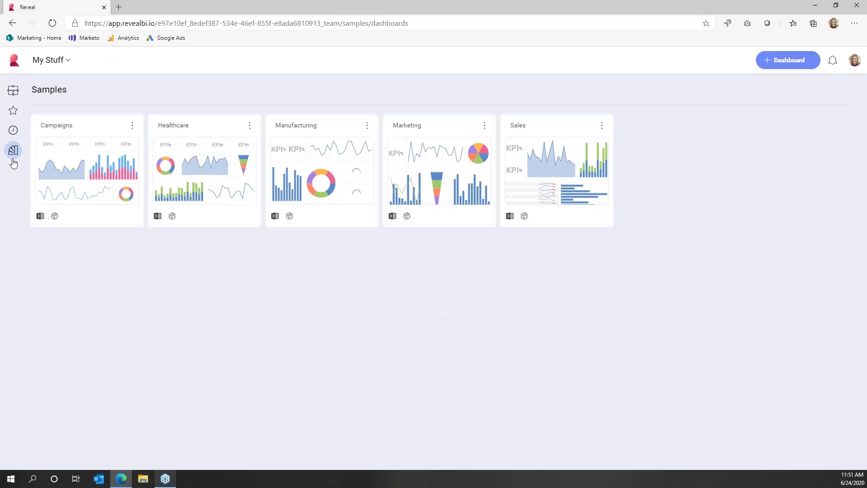
left_click(414, 168)
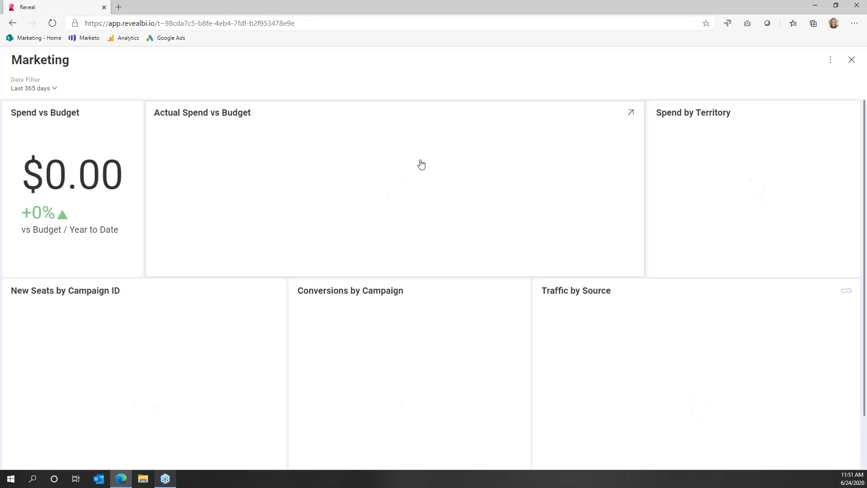
Save a copy of the Marketing sample dashboard to the Data-Driven team under the name Marketing, and close it.
left_click(830, 60)
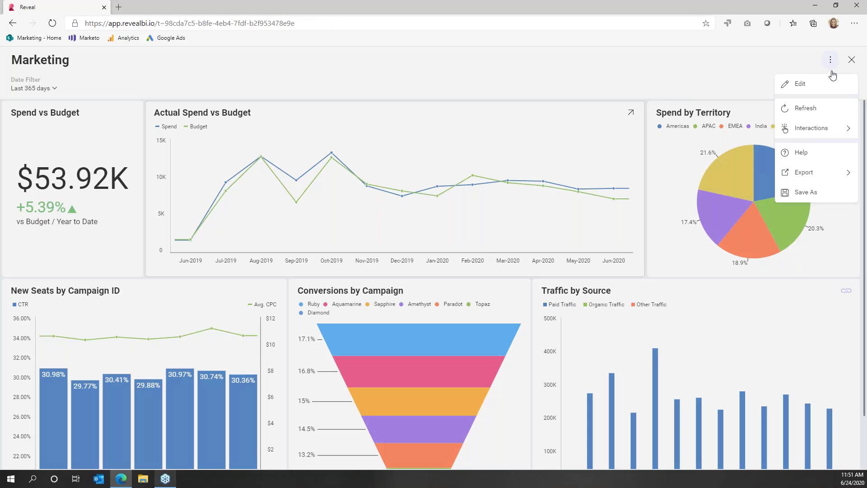
left_click(815, 194)
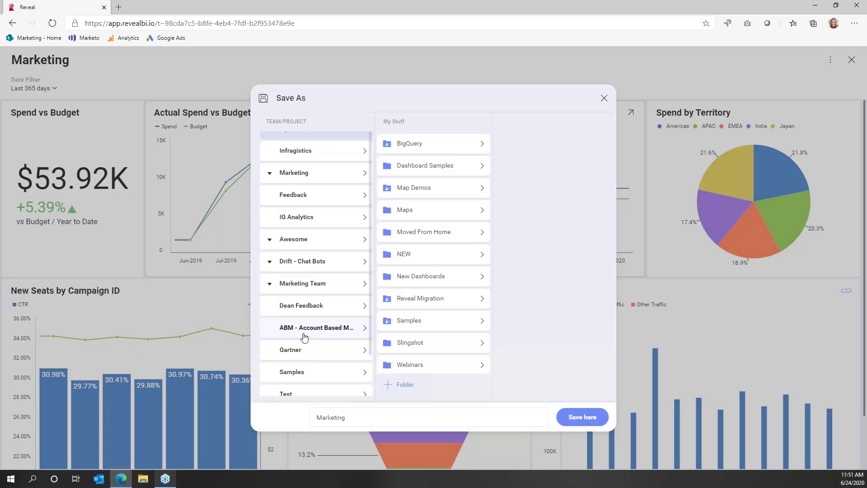
scroll(357, 343, "down", 1)
left_click(305, 383)
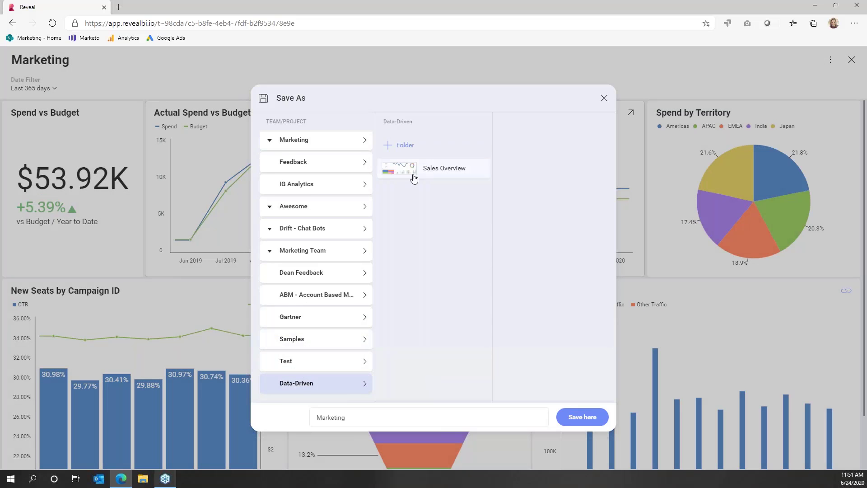
left_click(592, 418)
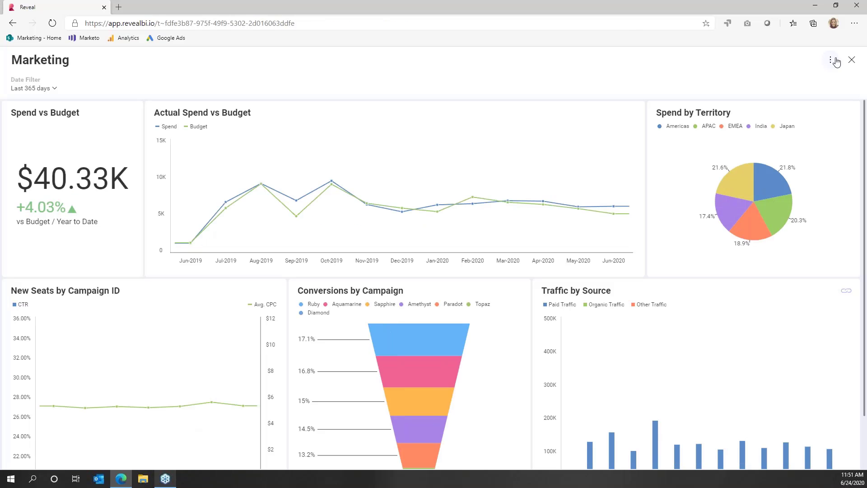
left_click(851, 60)
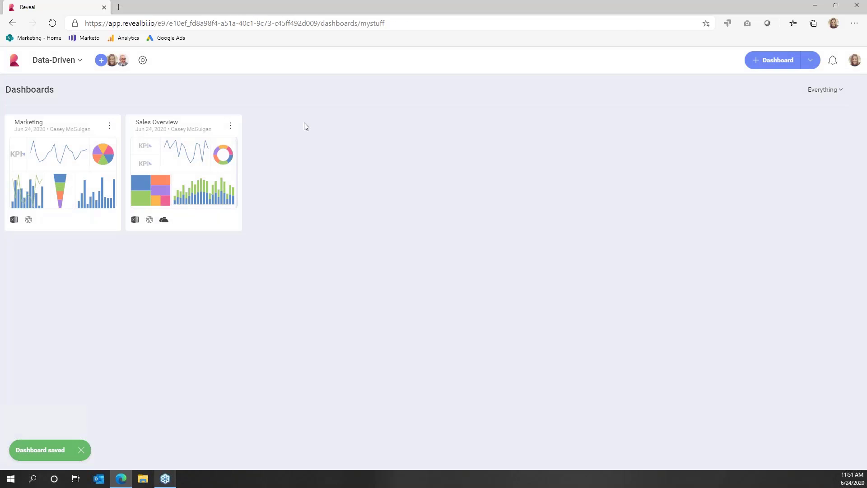
View the team's Marketing dashboard, return to the list and reopen it to check the other member's edits.
left_click(23, 164)
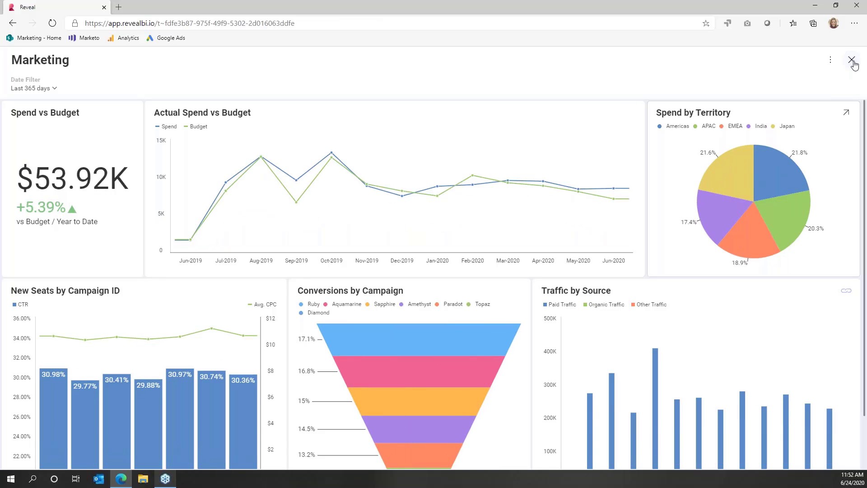
left_click(852, 61)
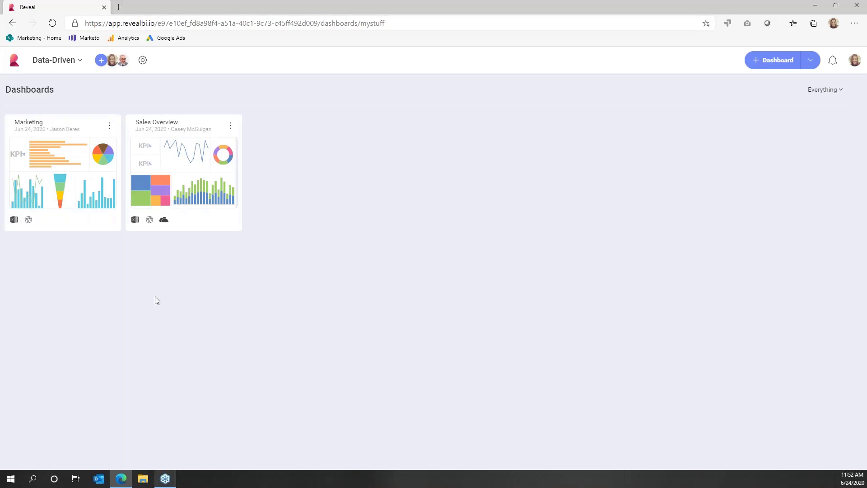
left_click(31, 169)
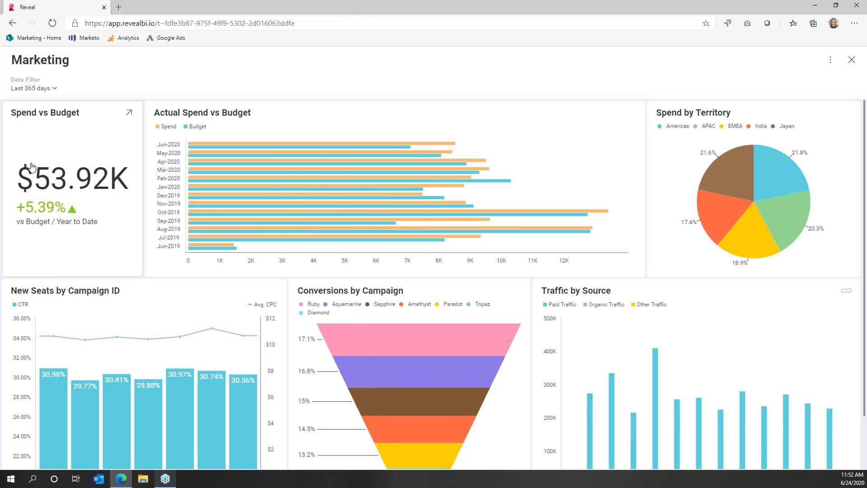